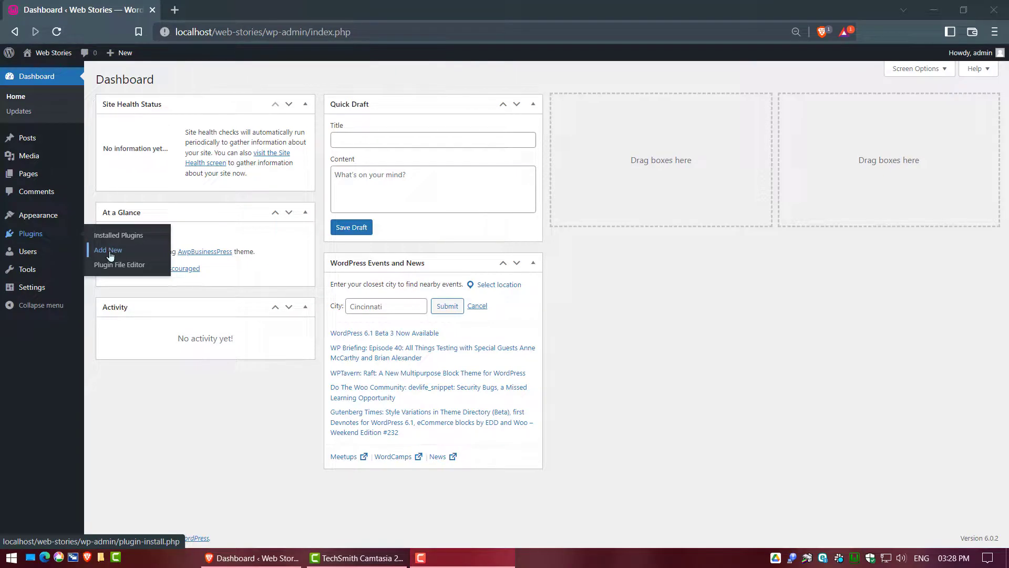
# - Go to Plugins > Add New from the WordPress admin sidebar
pyautogui.click(110, 250)
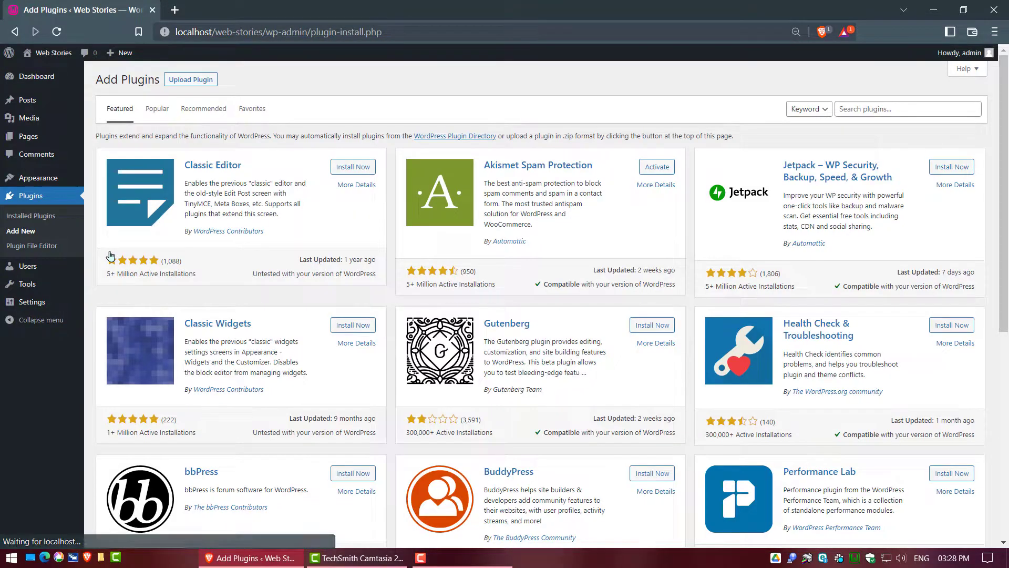
# - Search for 'Web Stories', then install and activate Google's Web Stories plugin
pyautogui.click(866, 108)
pyautogui.write('Web Stories')
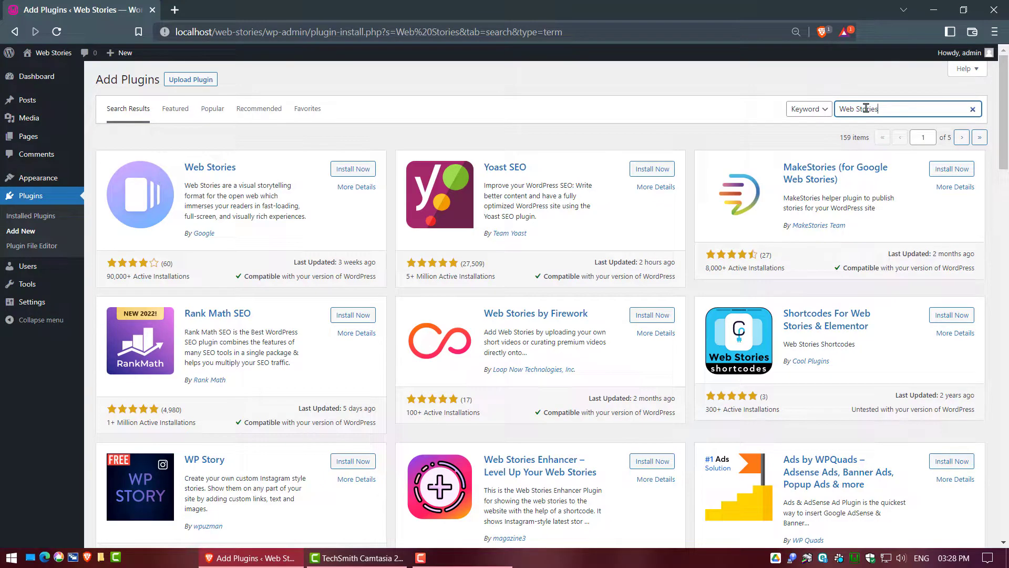
pyautogui.click(348, 169)
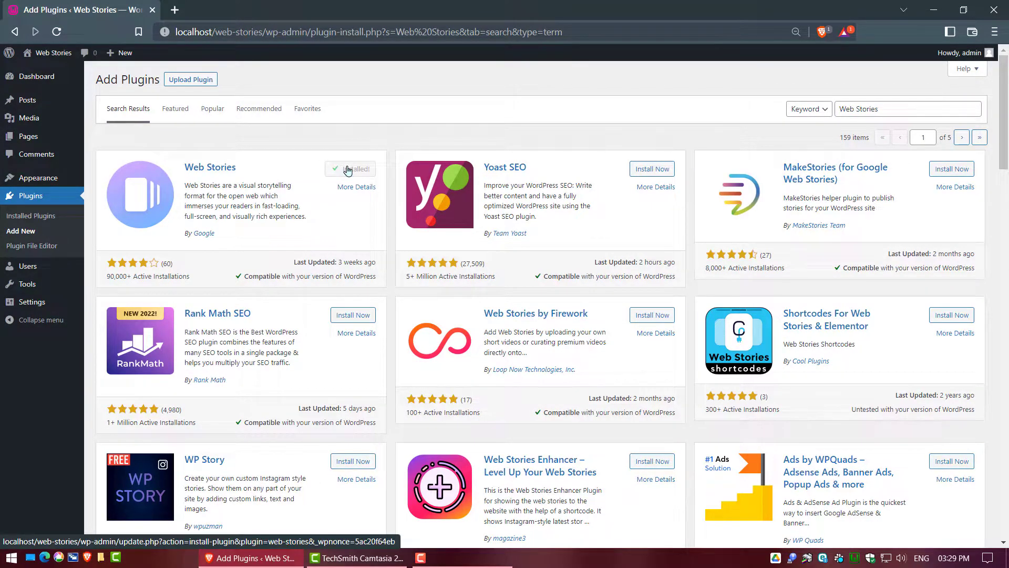
pyautogui.click(358, 169)
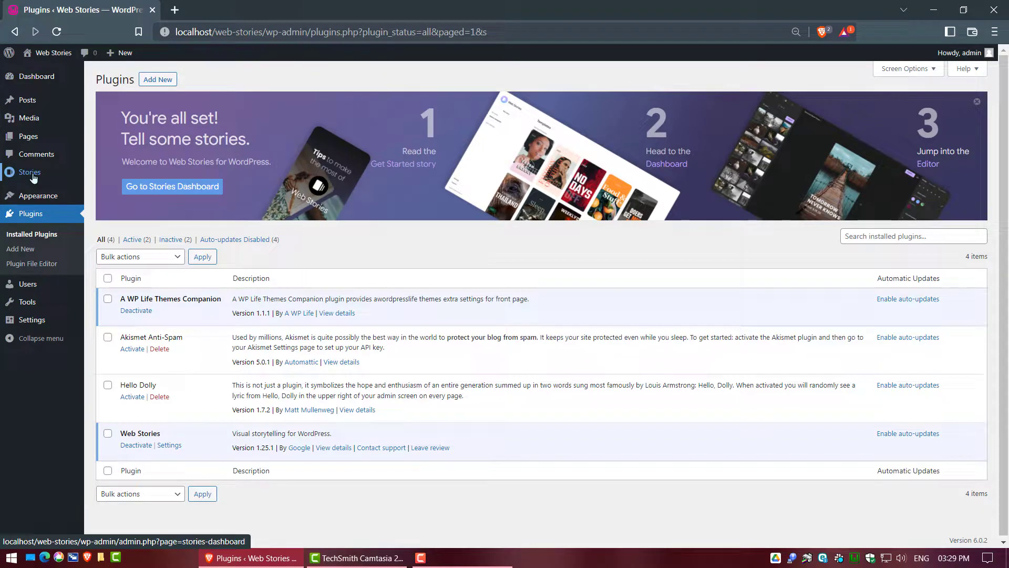
# - From the Stories dashboard, create a new blank story
pyautogui.click(33, 178)
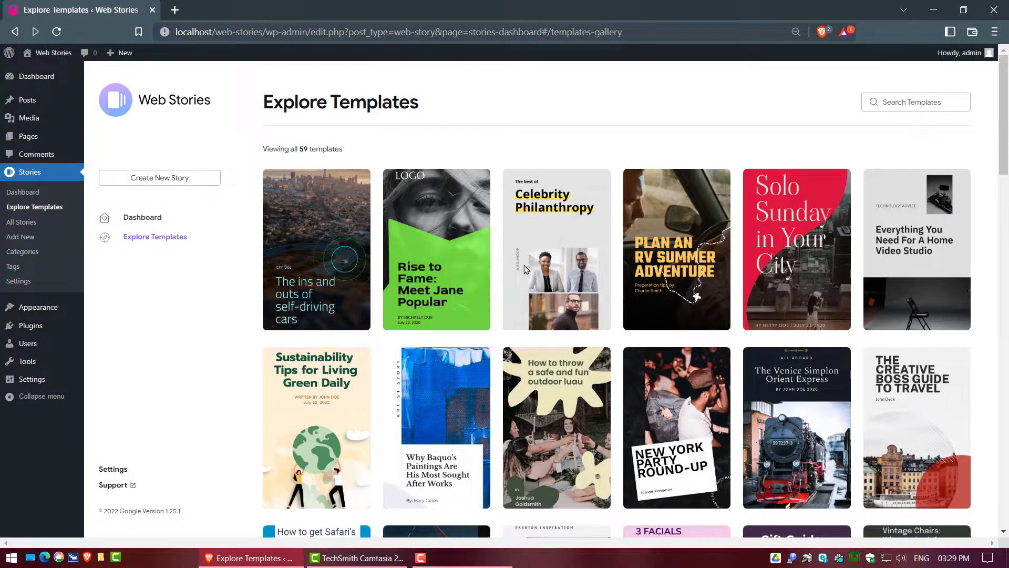
pyautogui.moveTo(862, 427)
pyautogui.moveTo(301, 398)
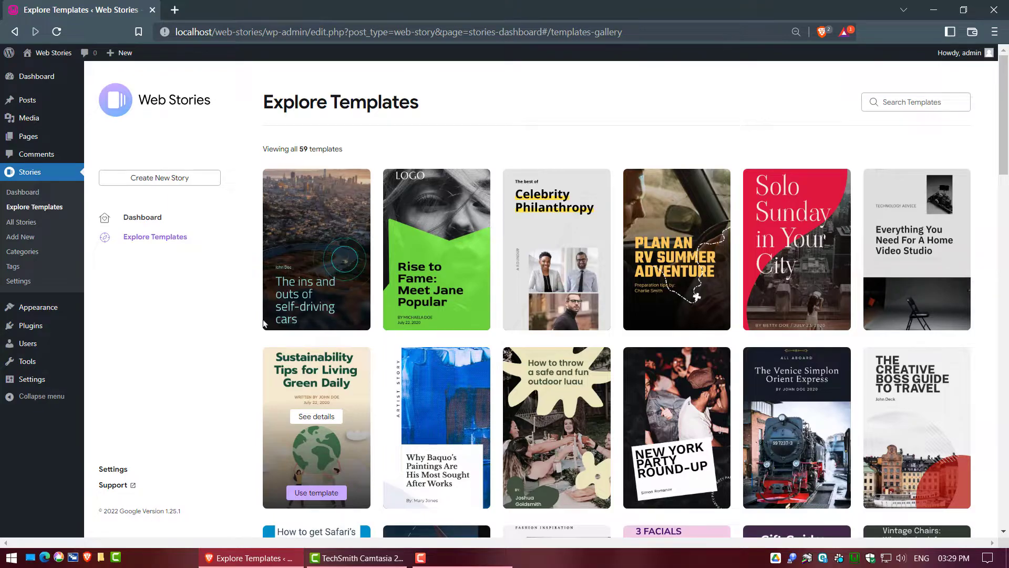
pyautogui.click(164, 178)
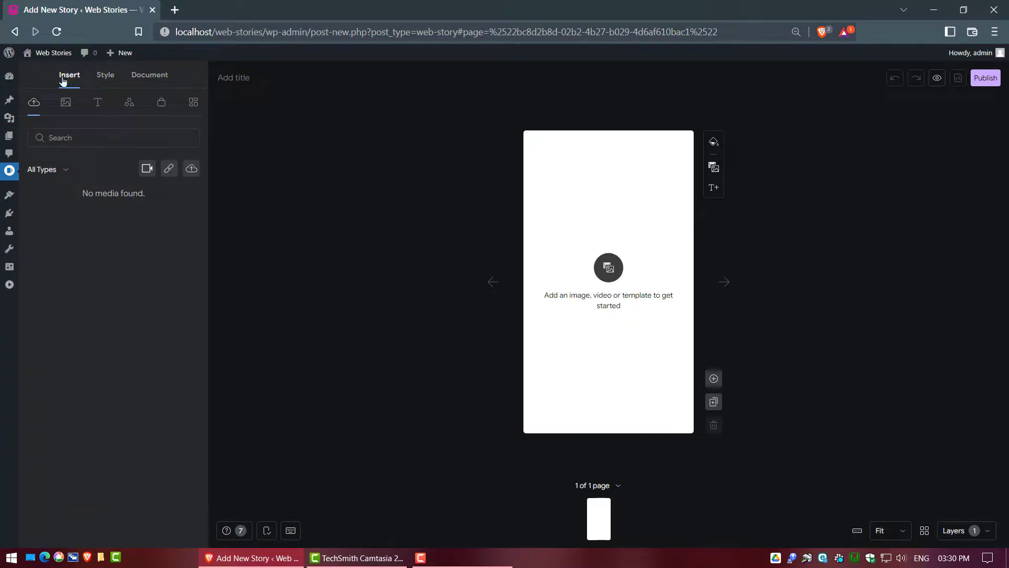
# - Insert the first Trending third-party photo of two women at a laptop onto the page
pyautogui.click(64, 108)
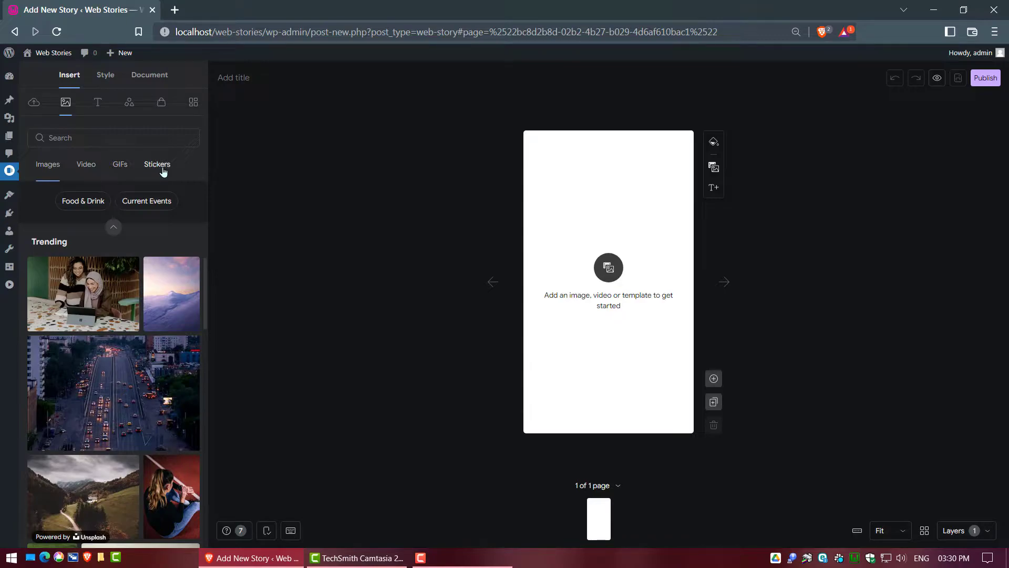
pyautogui.moveTo(90, 290)
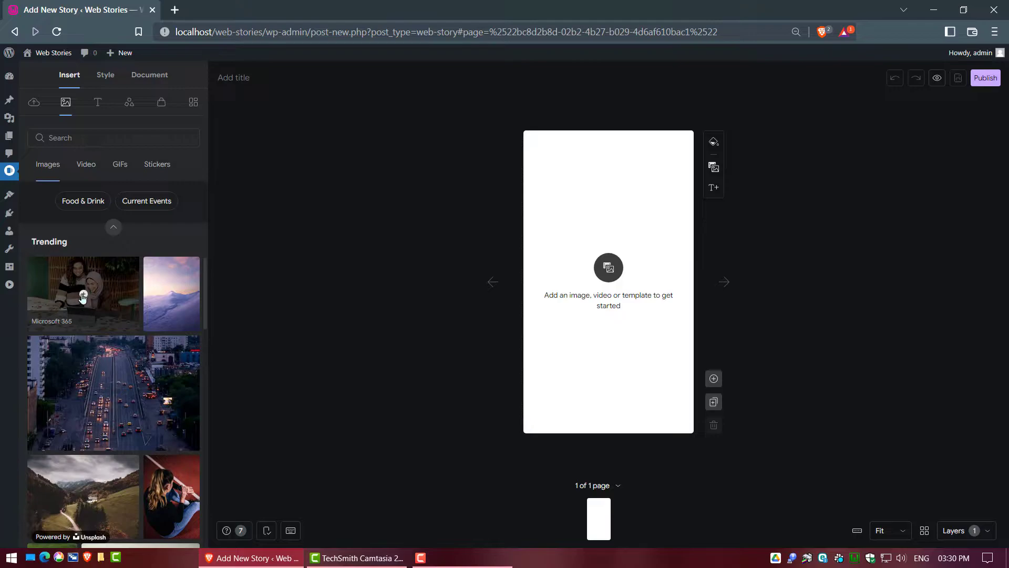
pyautogui.click(83, 295)
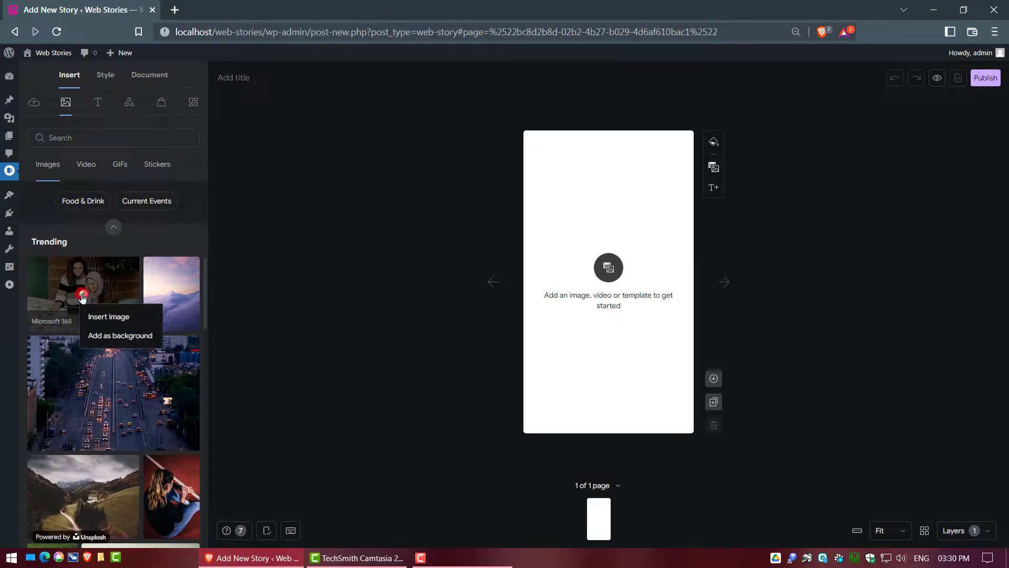
pyautogui.click(116, 316)
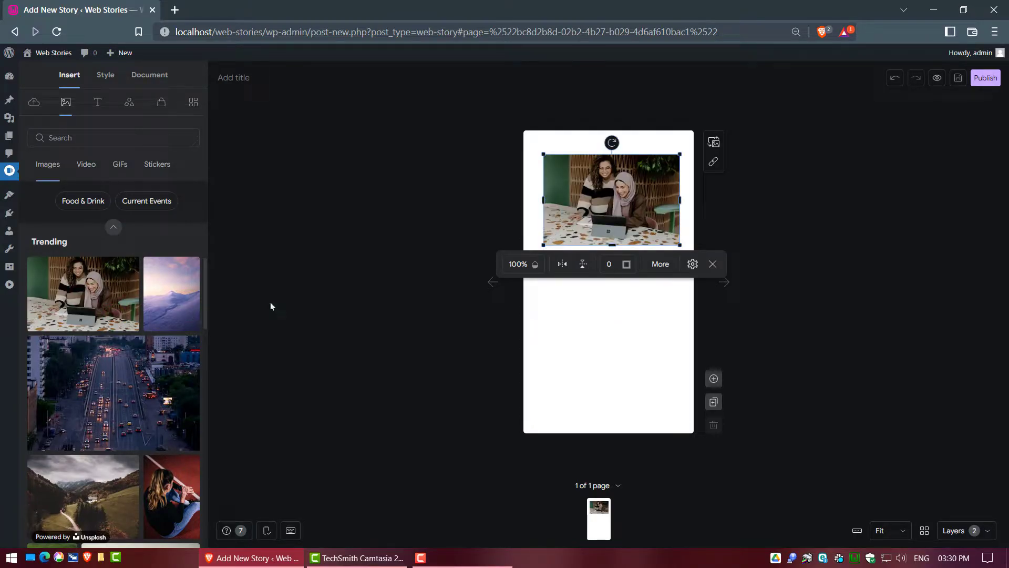
# - Stretch the photo to fill the whole page as background and adjust its crop framing
pyautogui.moveTo(544, 245); pyautogui.dragTo(446, 436)
pyautogui.moveTo(595, 153); pyautogui.dragTo(801, 282)
pyautogui.doubleClick(626, 313)
pyautogui.moveTo(627, 314); pyautogui.dragTo(602, 312)
pyautogui.click(771, 349)
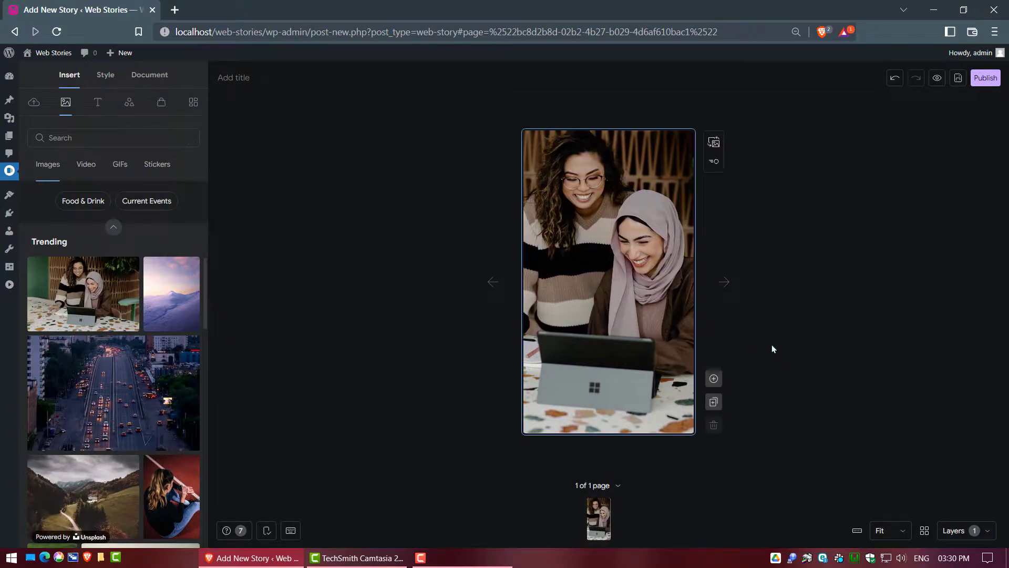
# - Add the 'A Condensed Guide to Minimalism' text set and nudge it slightly lower
pyautogui.click(97, 103)
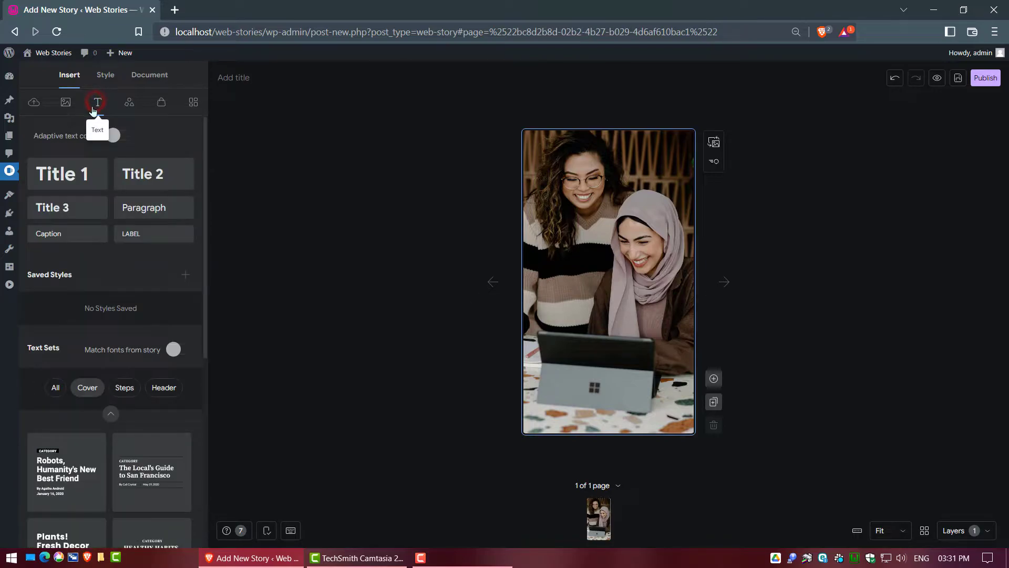
pyautogui.scroll(-5, 80, 349)
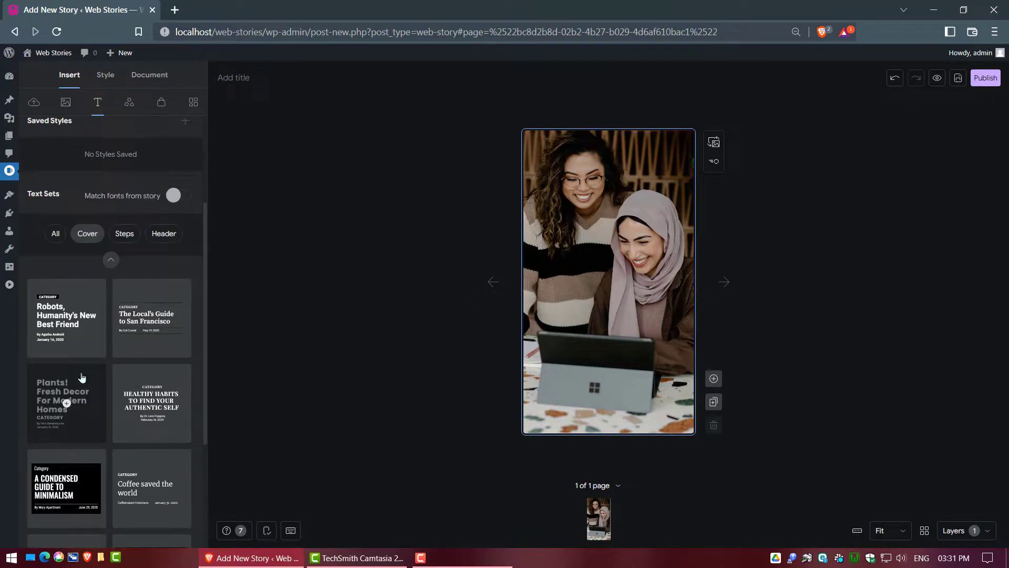
pyautogui.click(67, 357)
pyautogui.moveTo(607, 367); pyautogui.dragTo(607, 373)
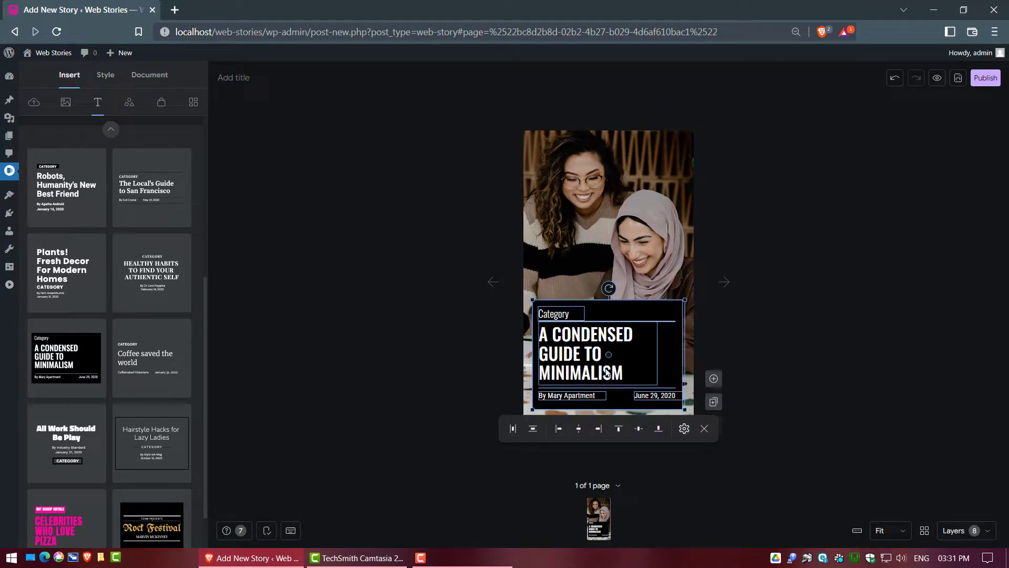
# - Drag the heart sticker from Shapes & Stickers onto the top of the page
pyautogui.click(129, 102)
pyautogui.scroll(-2, 106, 456)
pyautogui.scroll(-15, 106, 457)
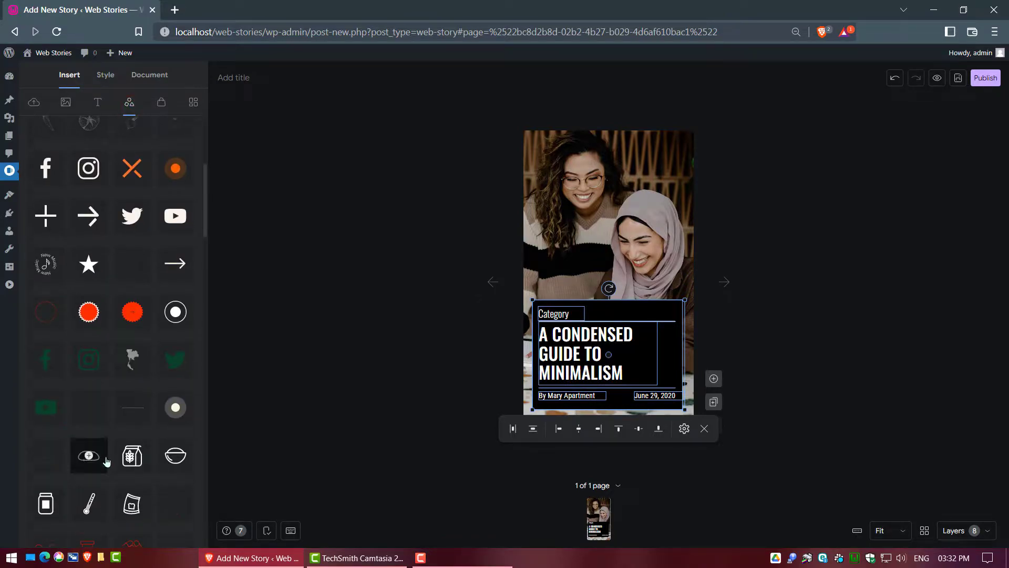
pyautogui.scroll(-5, 105, 452)
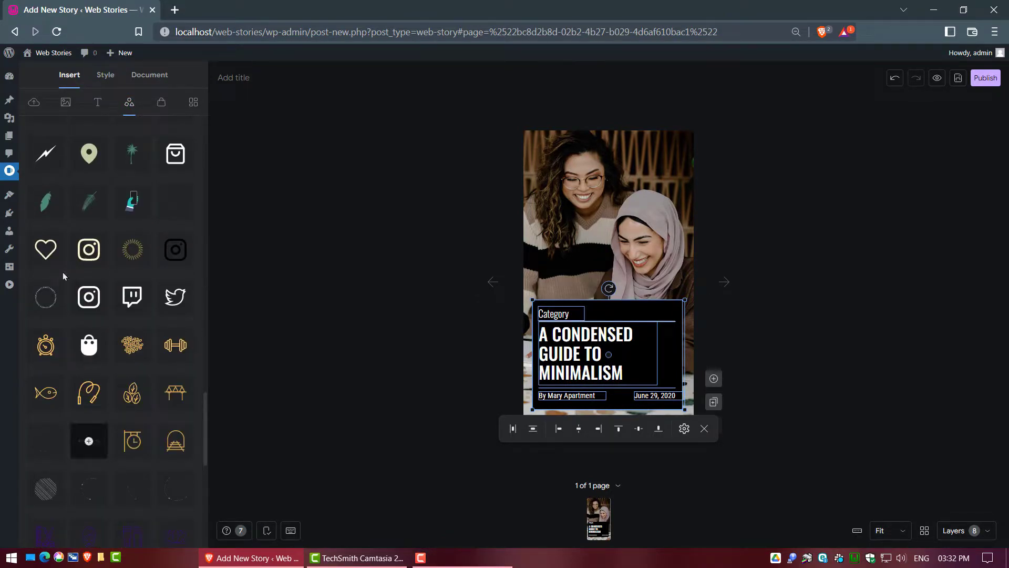
pyautogui.moveTo(53, 255); pyautogui.dragTo(646, 150)
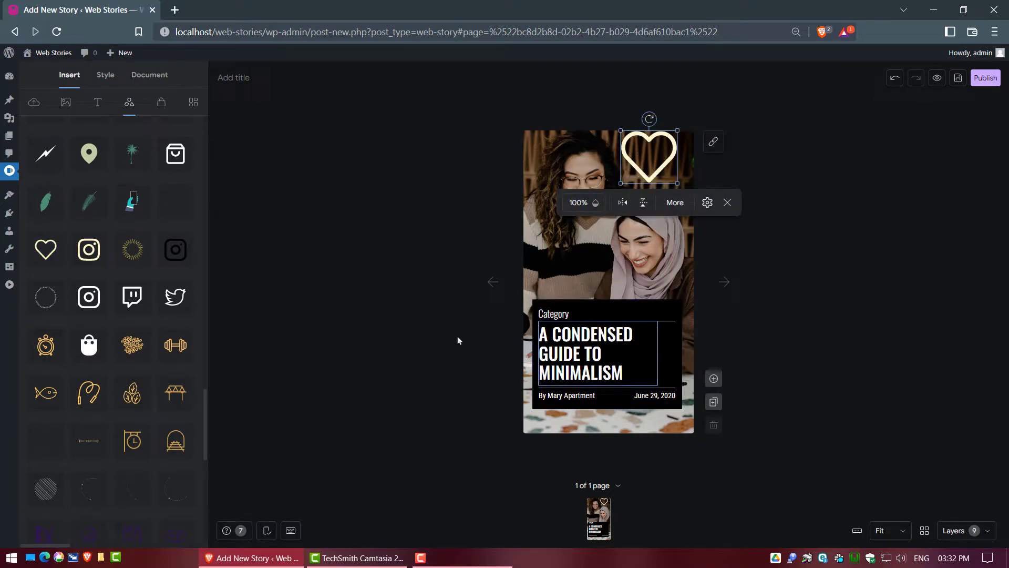
pyautogui.click(161, 102)
# - Add the Food & Stuff cover template as a new second page
pyautogui.click(190, 103)
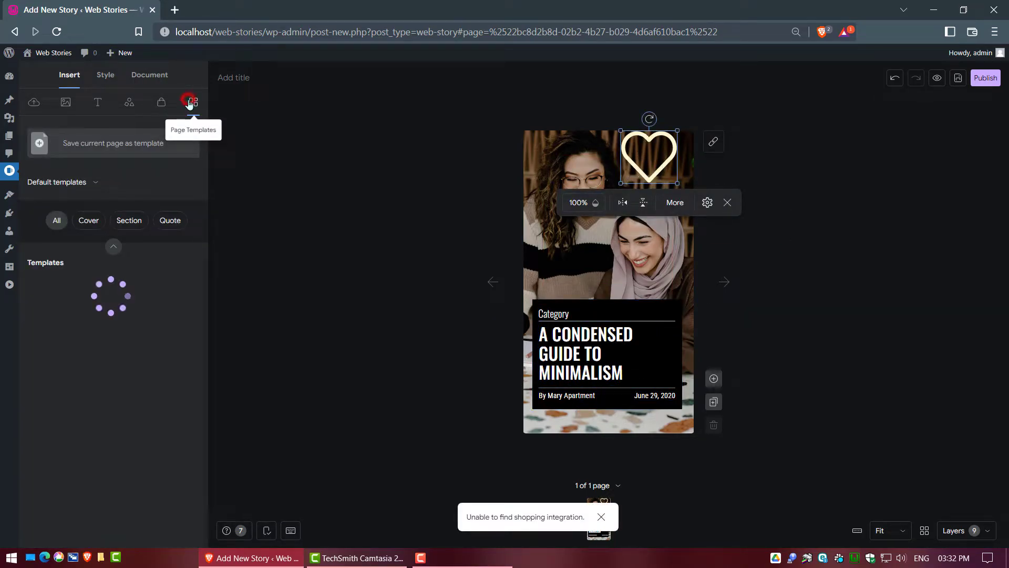
pyautogui.scroll(-3, 153, 385)
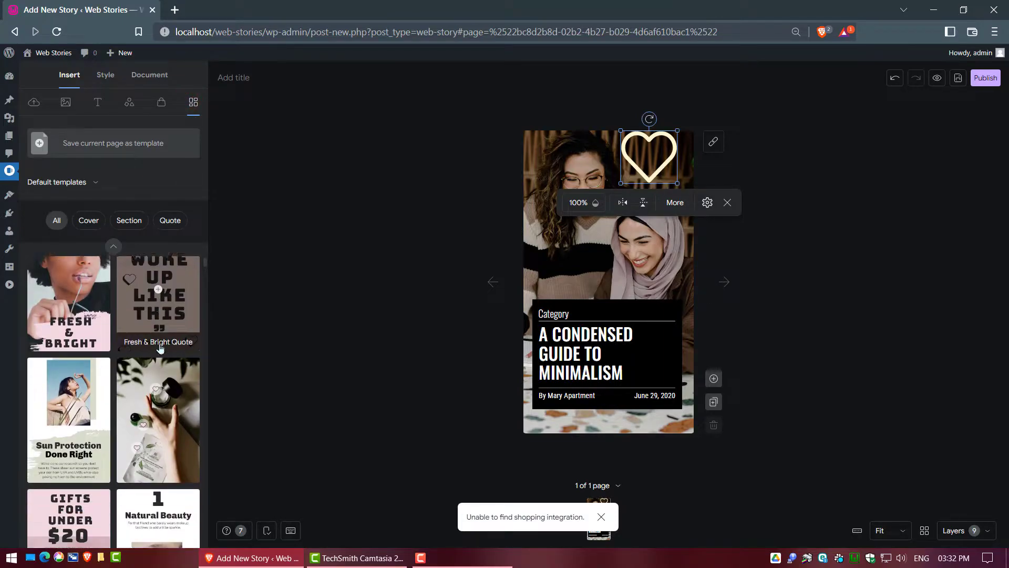
pyautogui.scroll(-5, 95, 387)
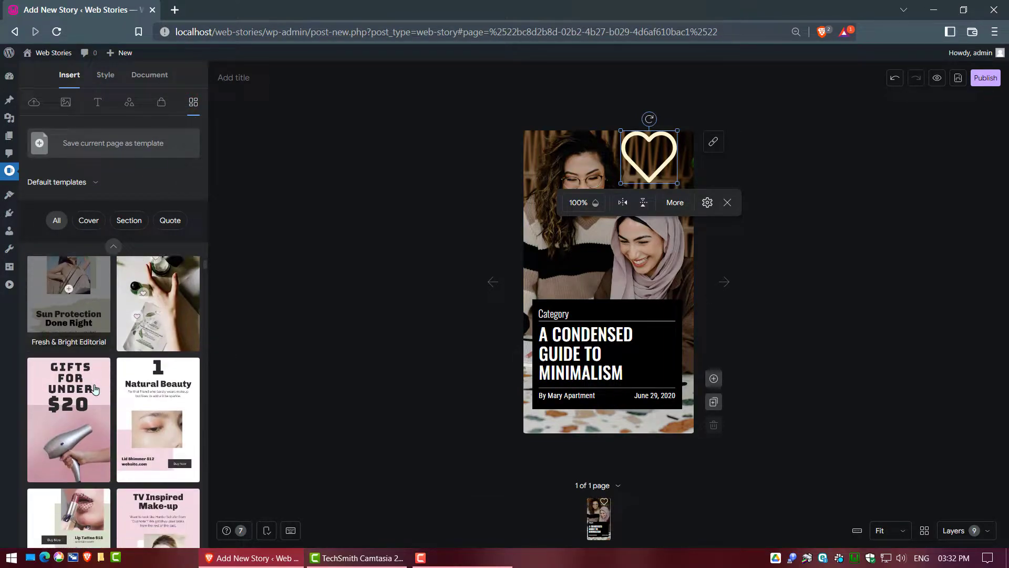
pyautogui.scroll(-5, 95, 388)
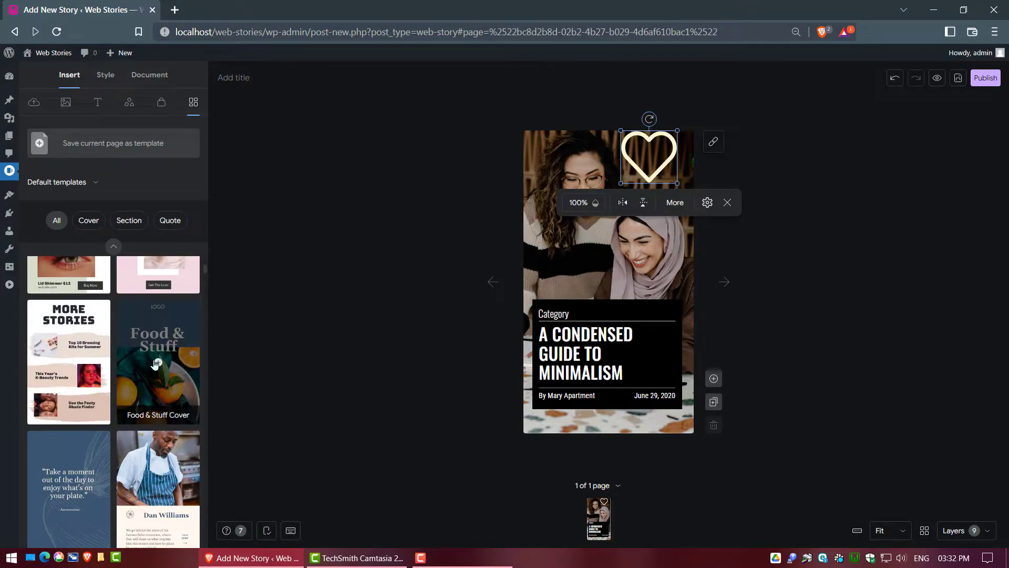
pyautogui.click(160, 365)
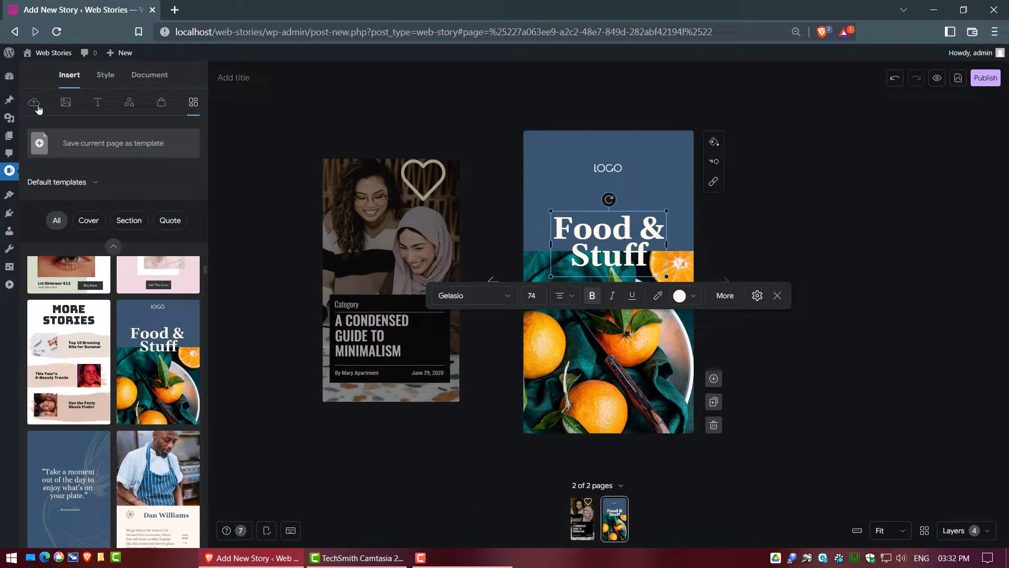
# - Replace the page photo with a kebab image from a 'food' search, cropped upward
pyautogui.click(66, 102)
pyautogui.click(83, 136)
pyautogui.write('food')
pyautogui.moveTo(65, 384); pyautogui.dragTo(602, 319)
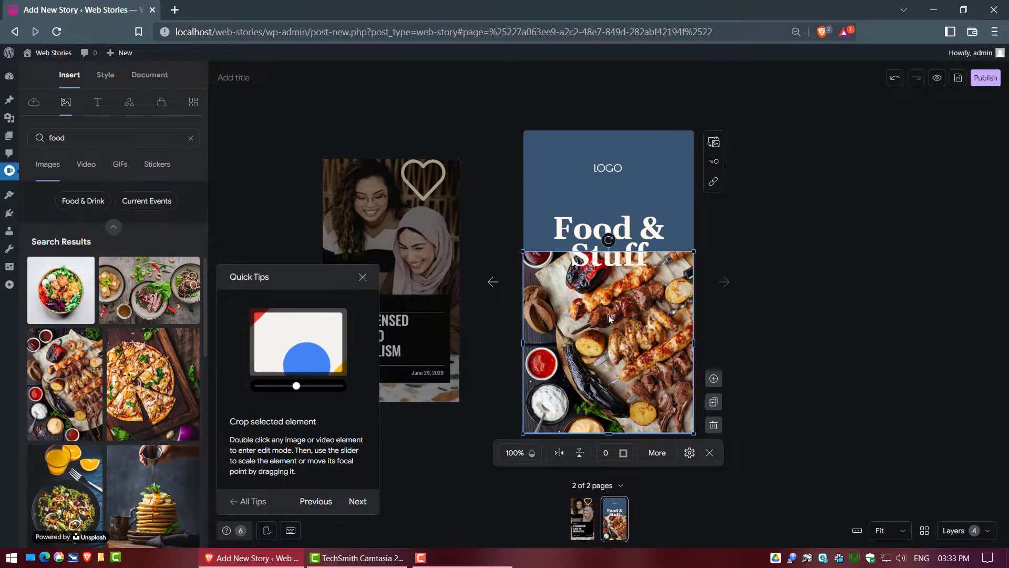
pyautogui.doubleClick(609, 319)
pyautogui.moveTo(612, 210); pyautogui.dragTo(614, 181)
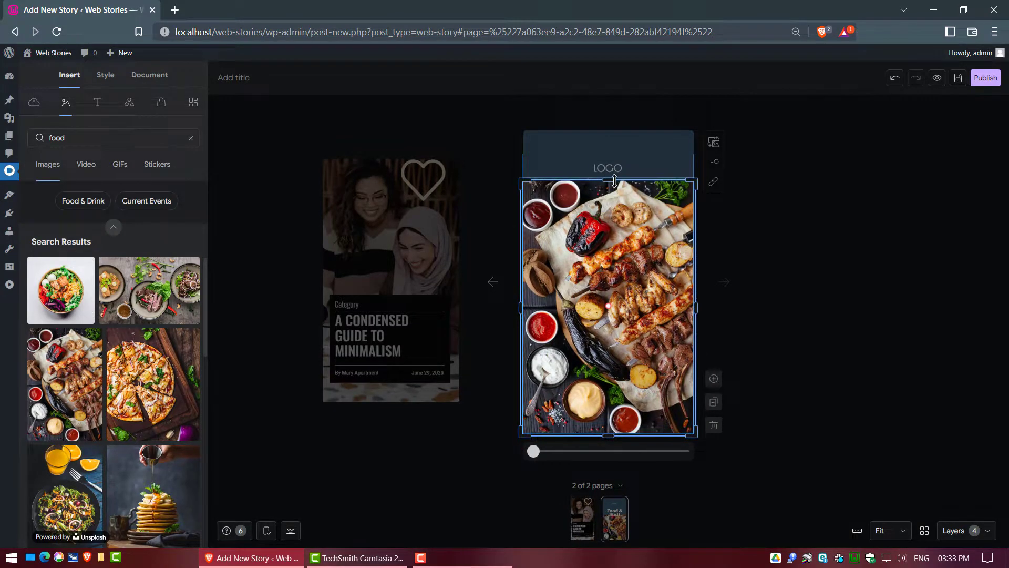
# - Delete the LOGO text, move the Food & Stuff title up, and set a dark page background
pyautogui.click(610, 169)
pyautogui.press('Delete')
pyautogui.moveTo(608, 241); pyautogui.dragTo(608, 168)
pyautogui.click(724, 162)
pyautogui.click(34, 156)
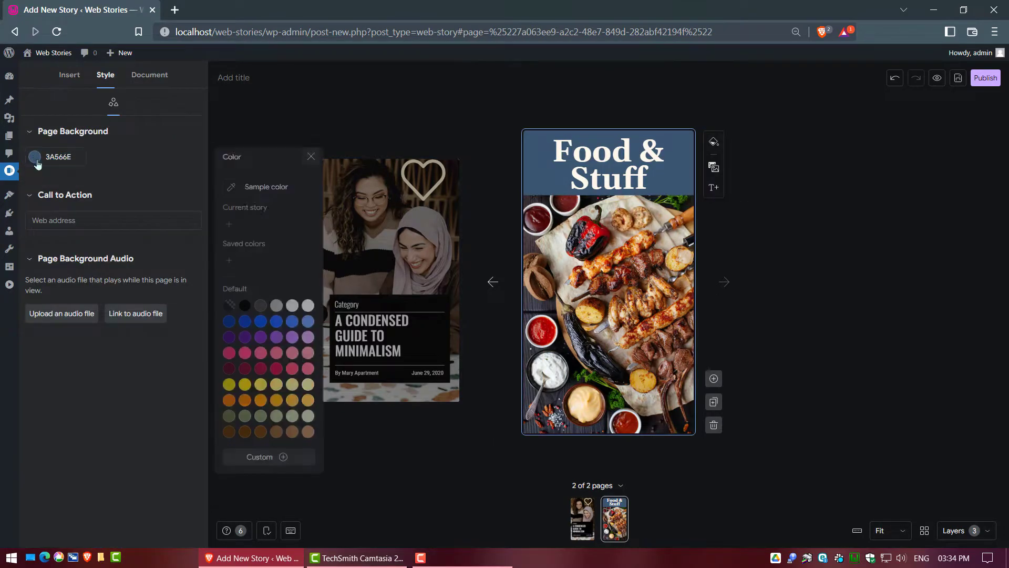
pyautogui.click(229, 431)
# - On the first page, give the Minimalism headline a solid fill at 70% opacity, then select the black card
pyautogui.click(609, 315)
pyautogui.click(493, 282)
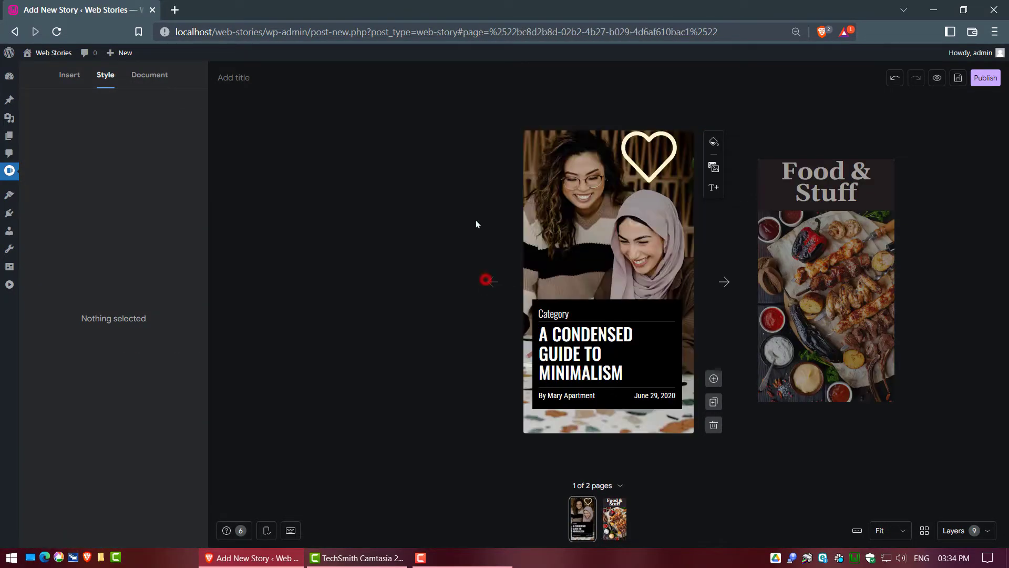
pyautogui.click(597, 351)
pyautogui.scroll(-4, 112, 320)
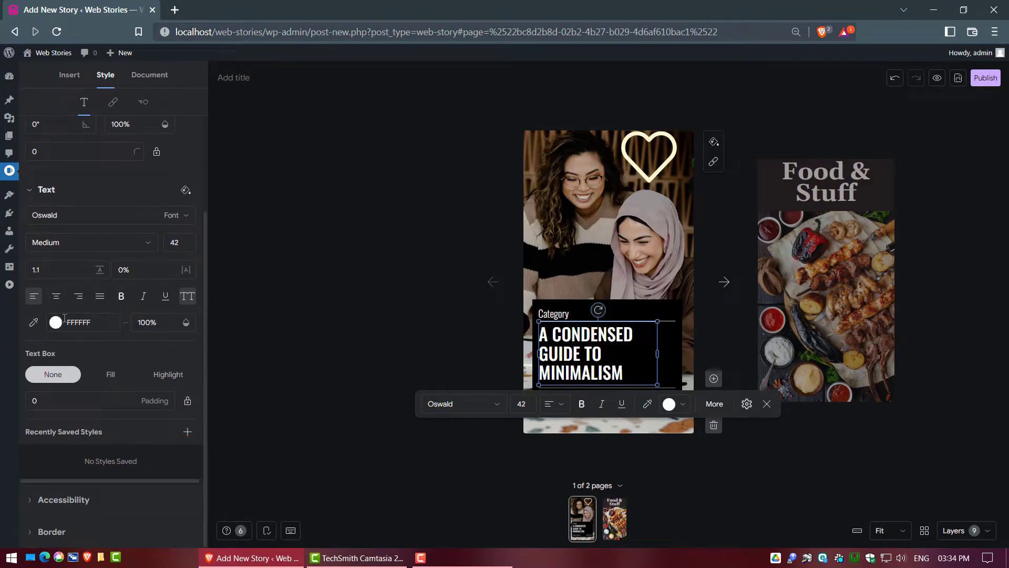
pyautogui.click(110, 375)
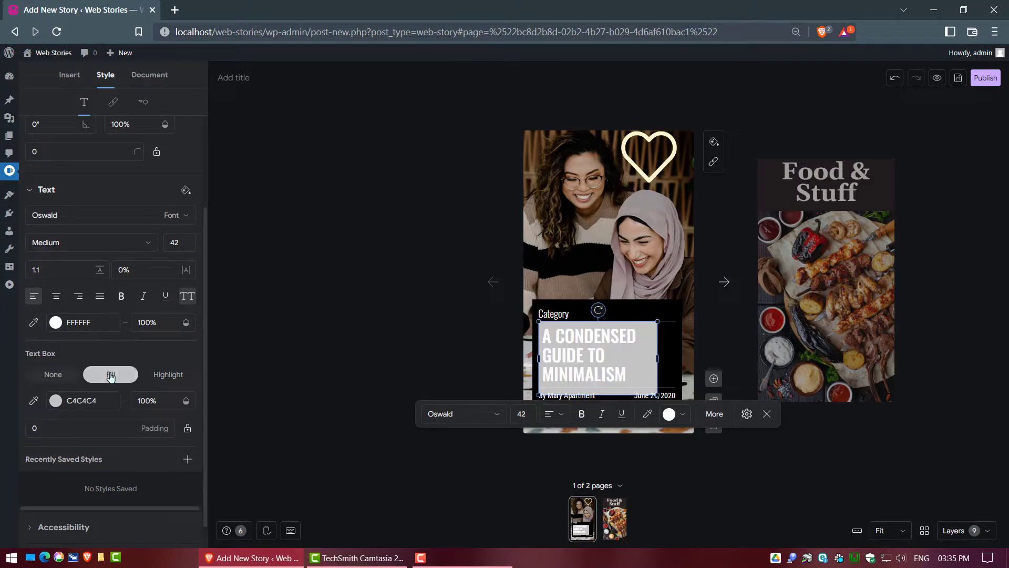
pyautogui.scroll(-1, 111, 374)
pyautogui.click(141, 374)
pyautogui.write('70')
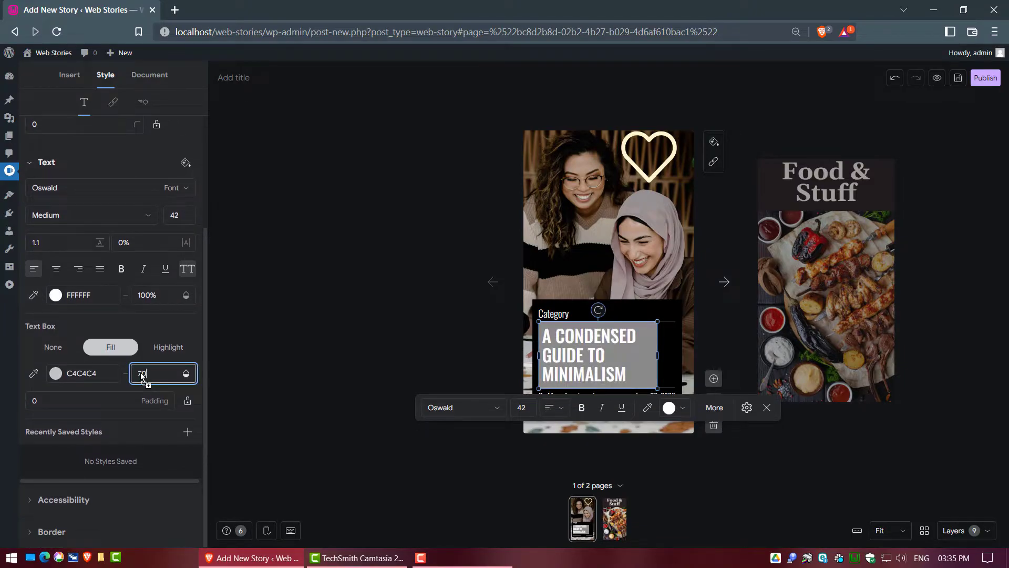
pyautogui.click(674, 348)
pyautogui.click(180, 343)
# - Set the black card to 70% opacity and change the Category label to 'Food Search'
pyautogui.write('70')
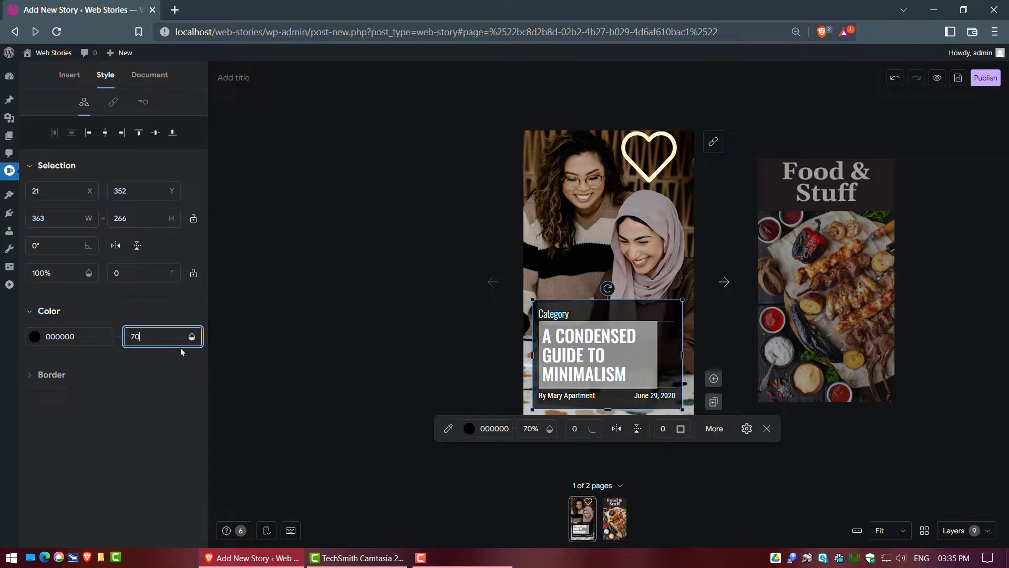
pyautogui.click(718, 277)
pyautogui.doubleClick(557, 314)
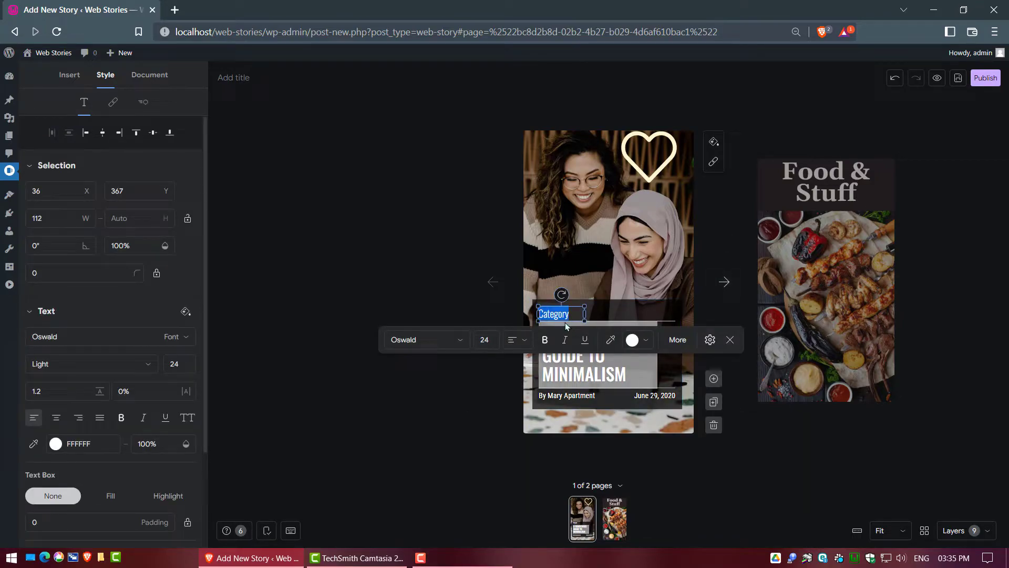
pyautogui.write('Food Search')
# - Change the headline to 'BEST RECIPE IN THE WORLD' and select the byline's author name
pyautogui.doubleClick(599, 348)
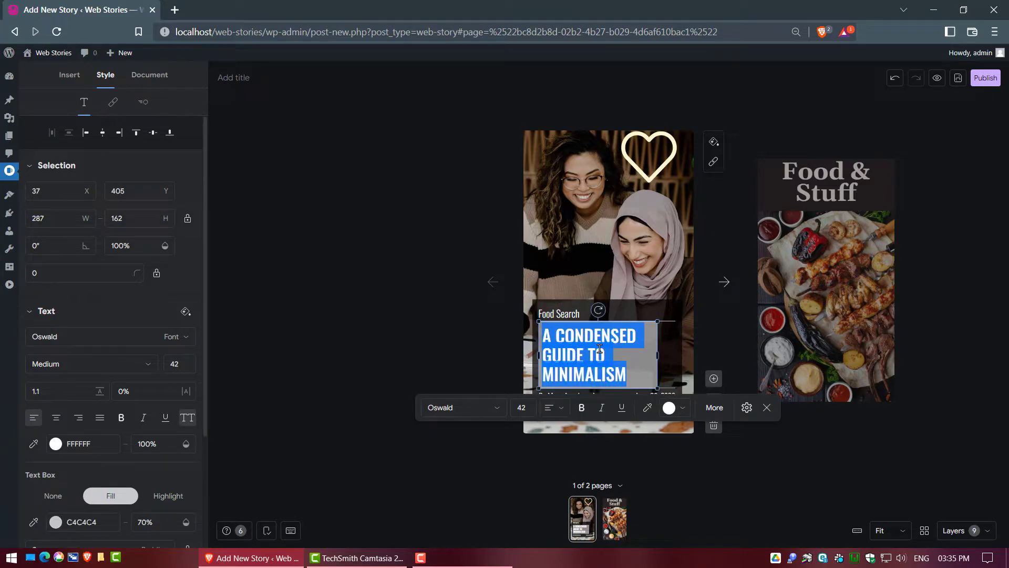
pyautogui.write('BEST RE')
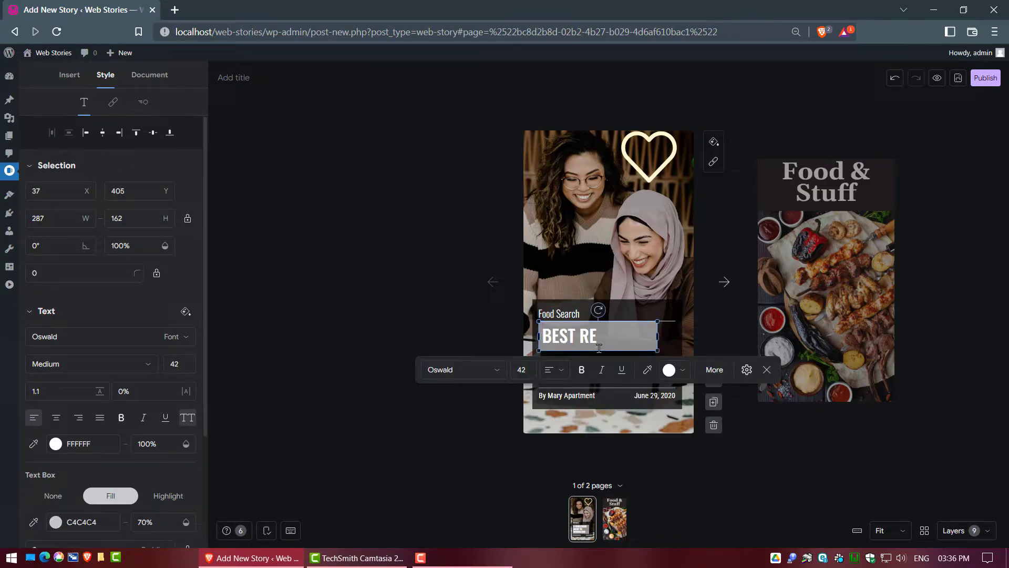
pyautogui.write('CIPE IN THE WORLD')
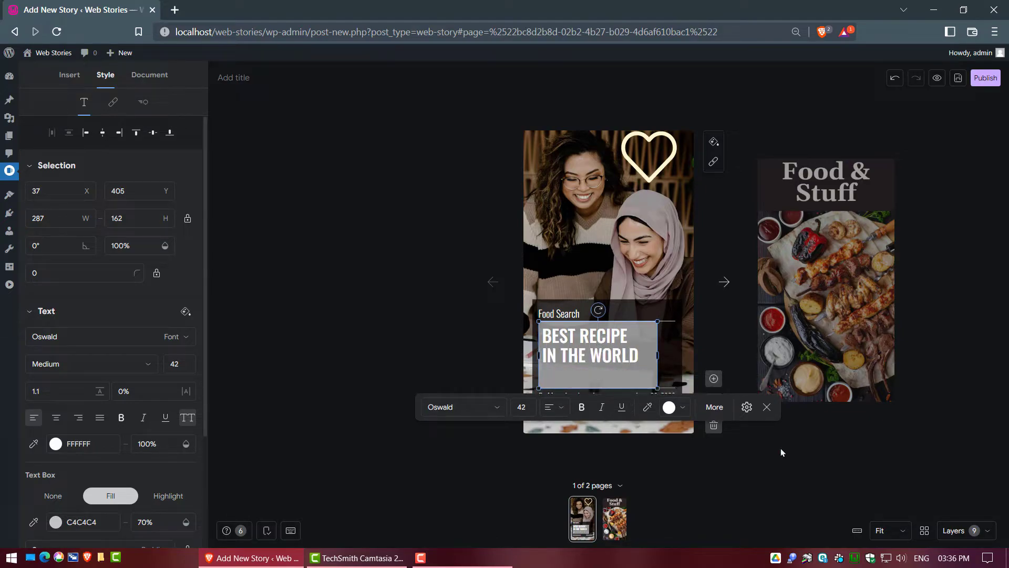
pyautogui.click(497, 375)
pyautogui.click(557, 396)
pyautogui.moveTo(548, 395); pyautogui.dragTo(598, 395)
# - Replace the byline author with 'AwpLife Tips And Tricks'
pyautogui.write('AwpLife')
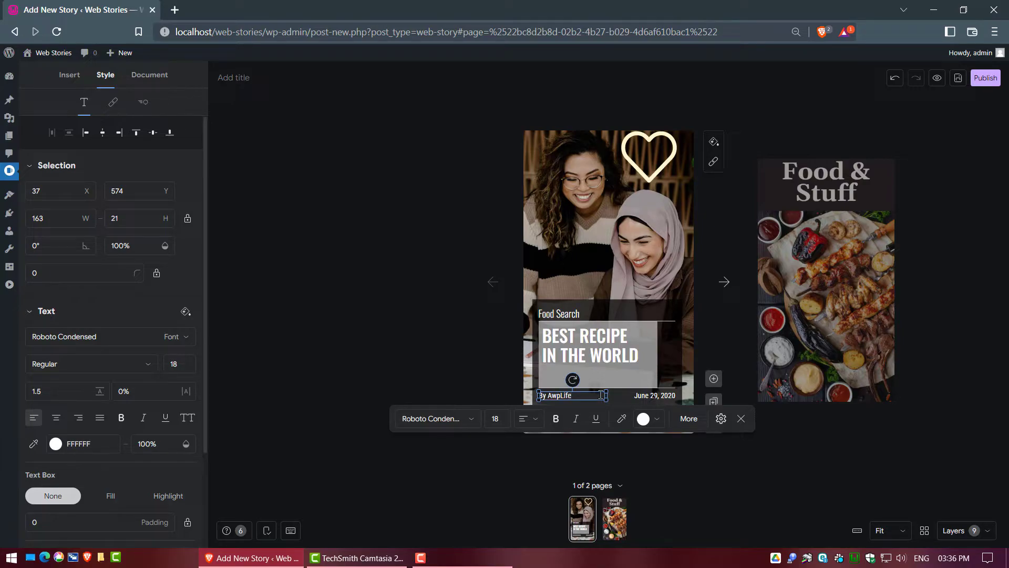
pyautogui.write(' Tips And Tricks')
pyautogui.click(809, 425)
pyautogui.click(572, 396)
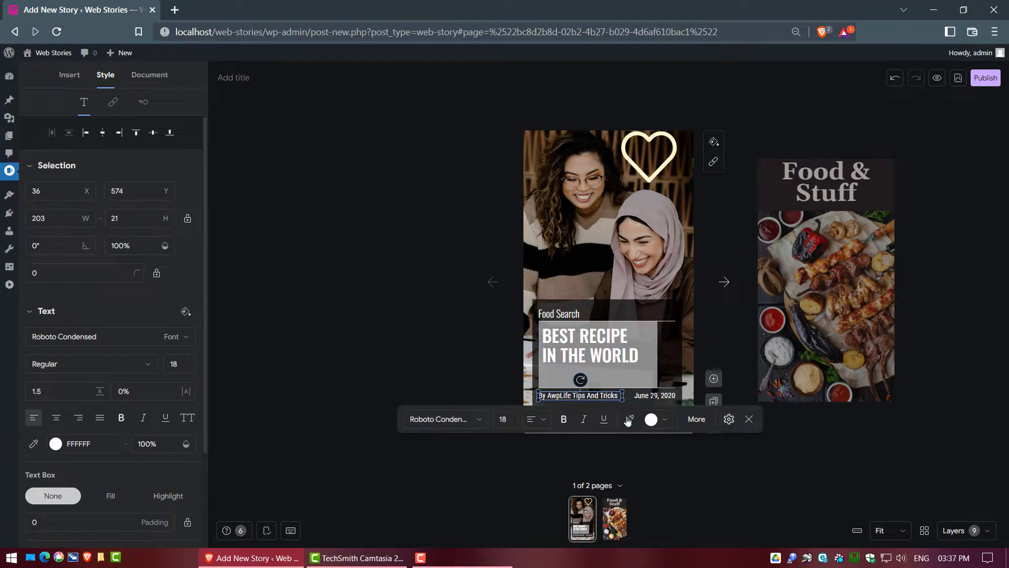
# - Edit the byline date, typing 'Dec 11' as its month and day
pyautogui.click(644, 395)
pyautogui.doubleClick(644, 396)
pyautogui.write('Dec 11')
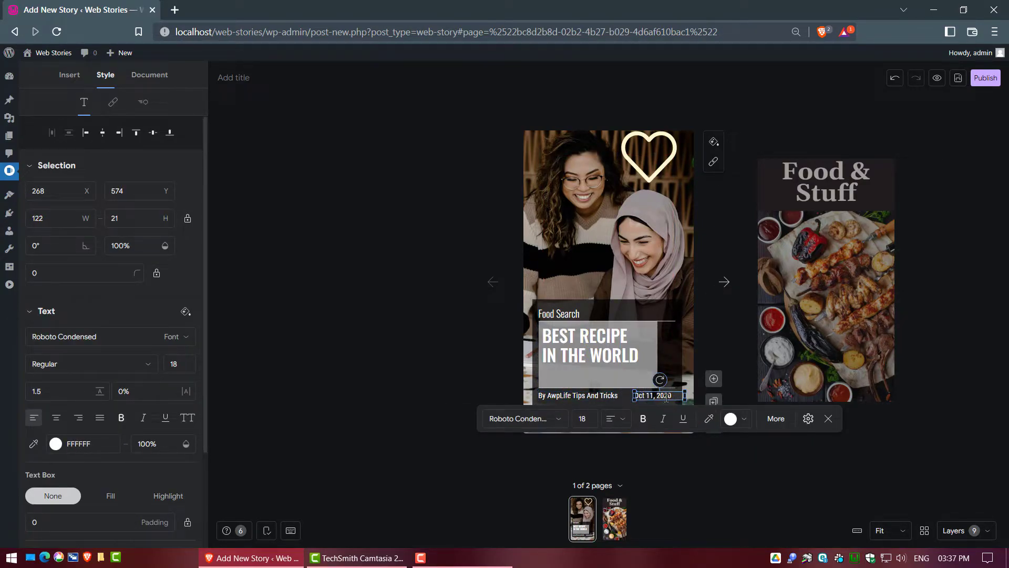
pyautogui.click(649, 158)
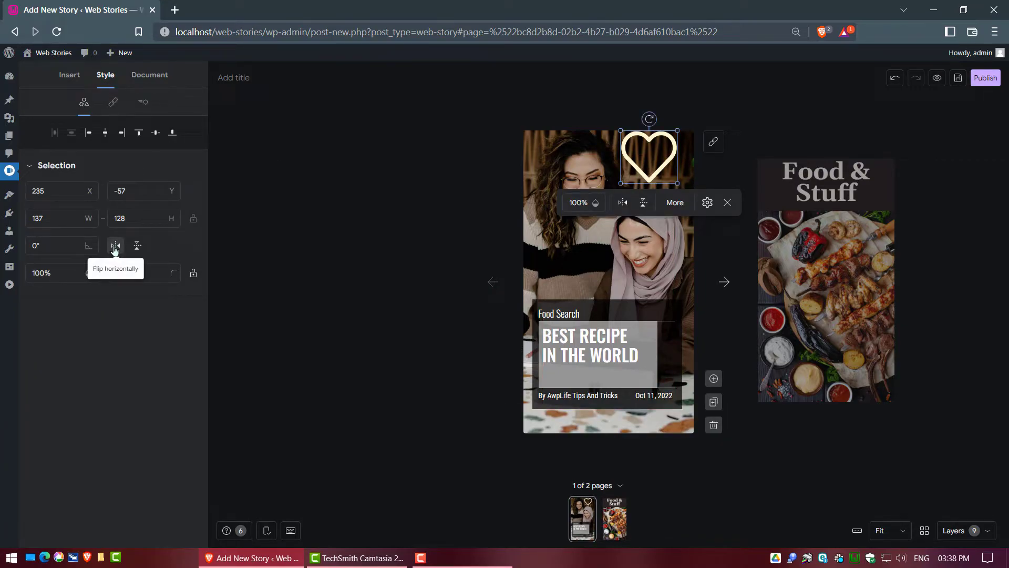
# - Set the heart sticker's Selection opacity to 80, then show the Document settings
pyautogui.click(137, 244)
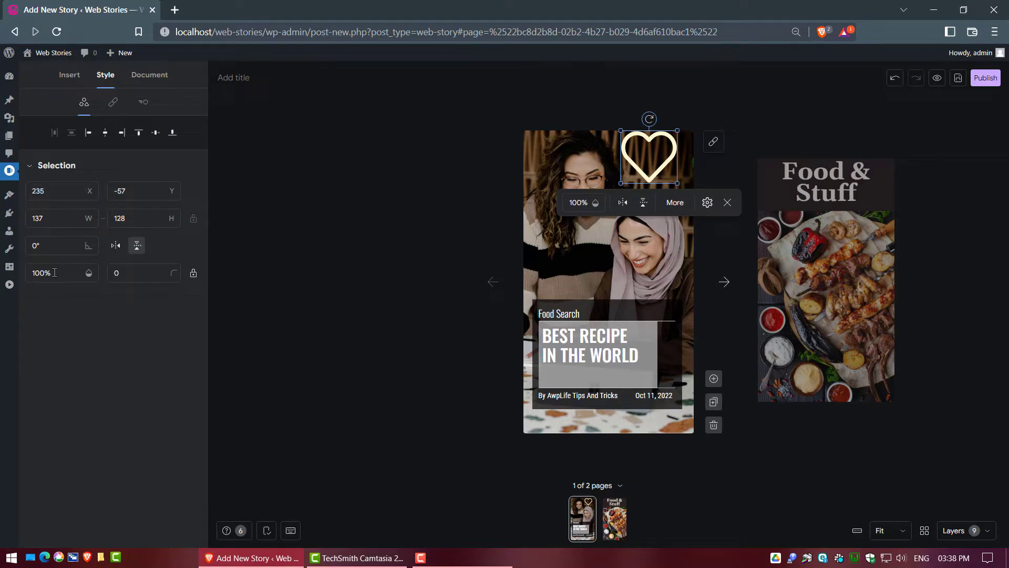
pyautogui.click(88, 274)
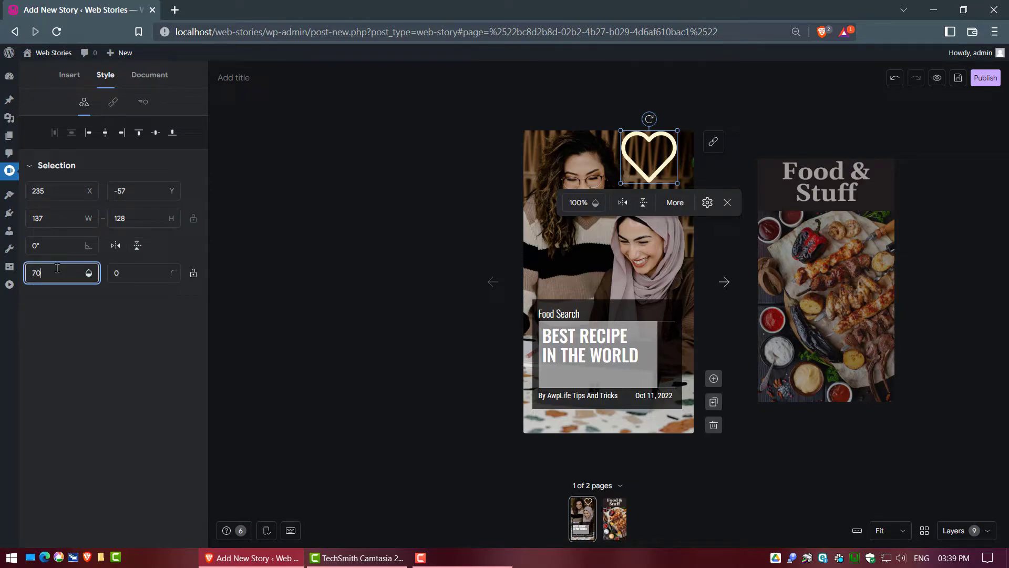
pyautogui.write('70')
pyautogui.press('Return')
pyautogui.write('80')
pyautogui.press('Return')
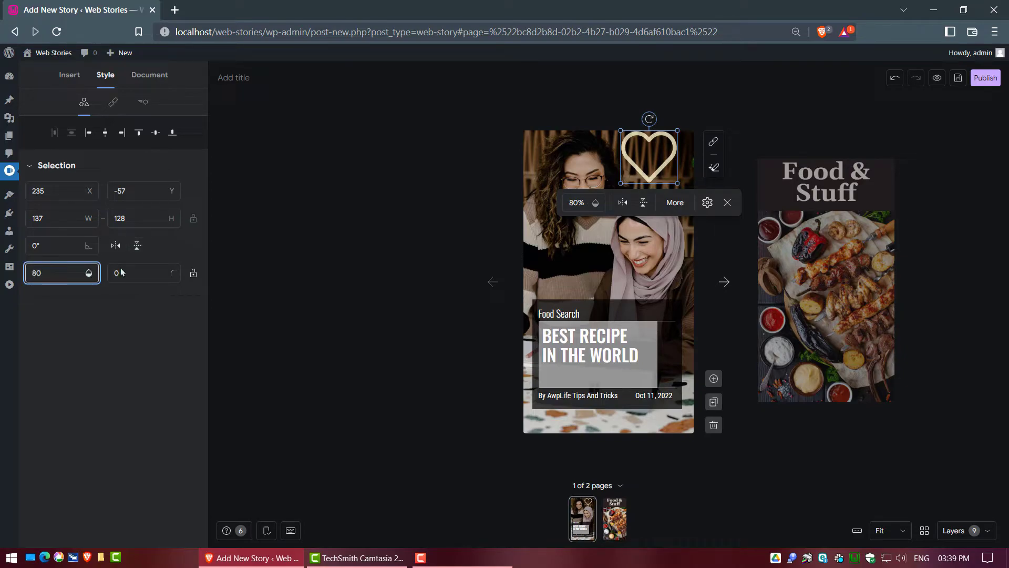
pyautogui.click(231, 59)
pyautogui.click(149, 74)
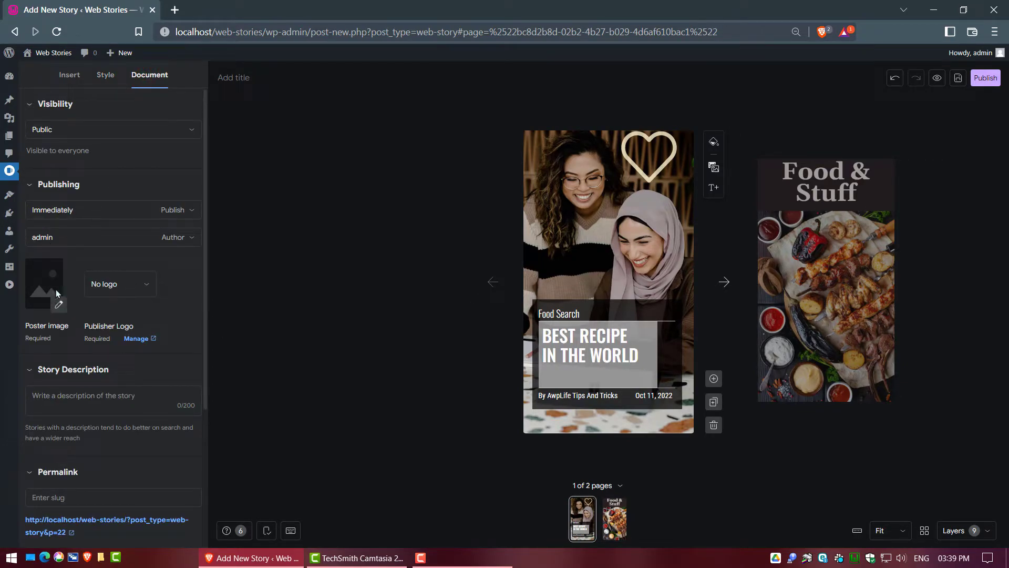
# - Enter 'Food Search In the World-etc' as the story description
pyautogui.click(93, 403)
pyautogui.write('Food Search In the World-etc')
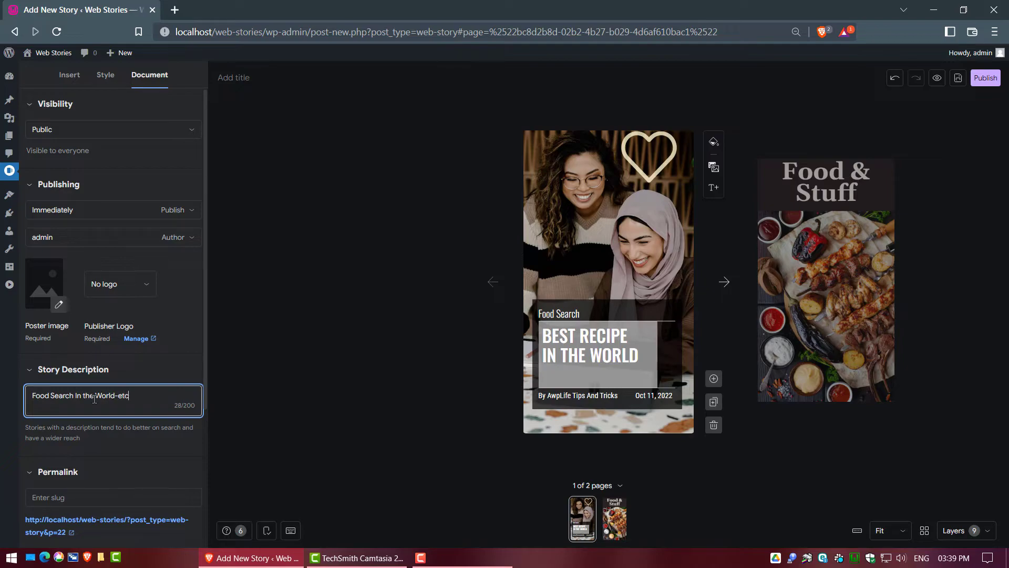
# - Upload Web Stories.png from the computer, select it as the poster image, and confirm the crop
pyautogui.click(59, 307)
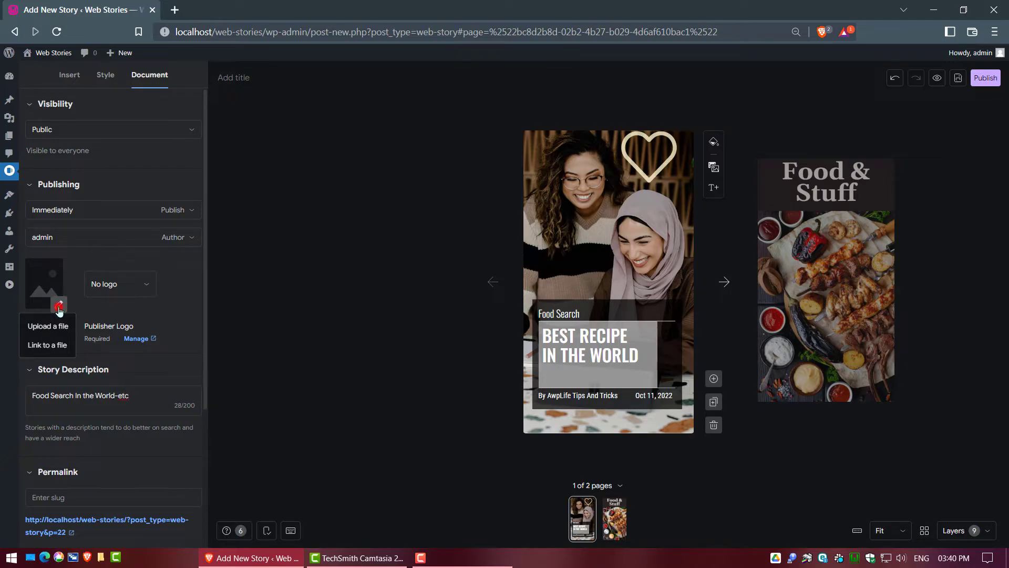
pyautogui.click(50, 333)
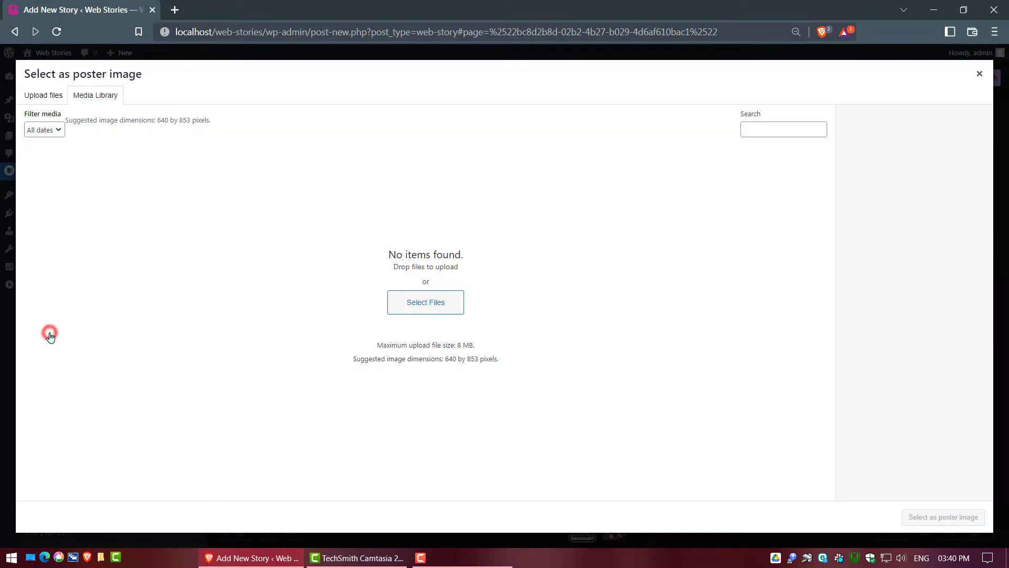
pyautogui.click(418, 307)
pyautogui.click(326, 205)
pyautogui.click(557, 394)
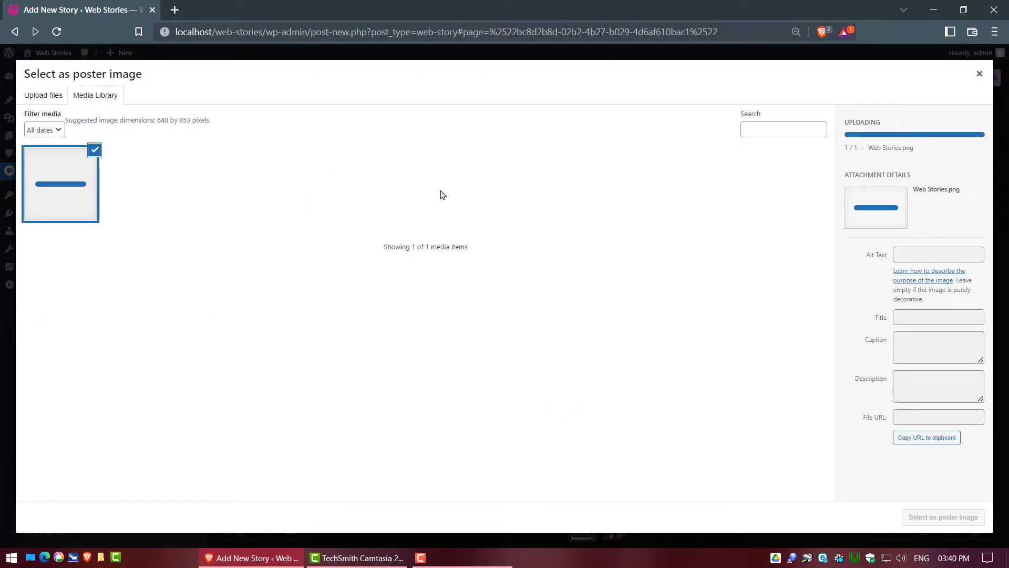
pyautogui.click(58, 187)
pyautogui.click(923, 516)
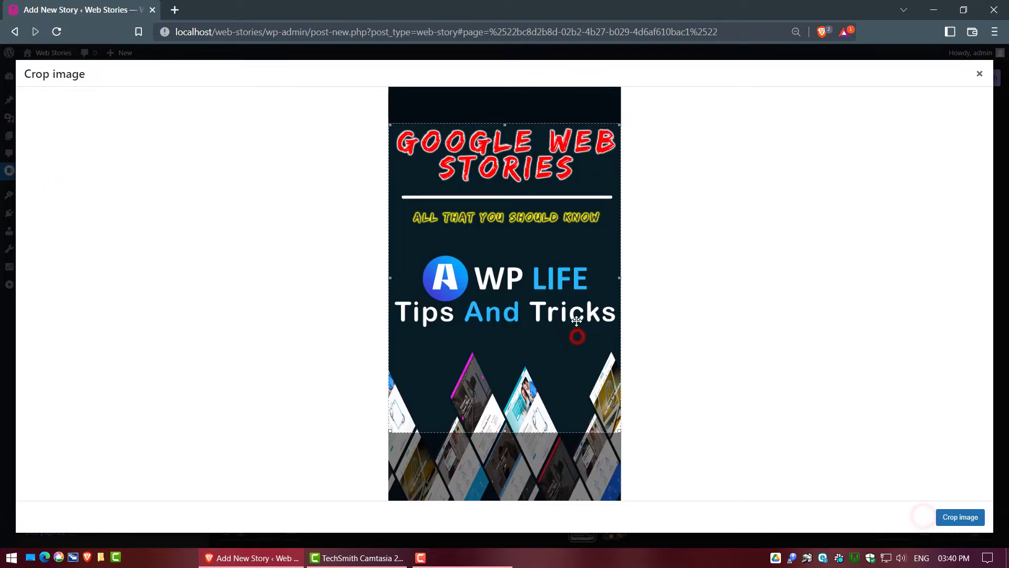
pyautogui.click(955, 518)
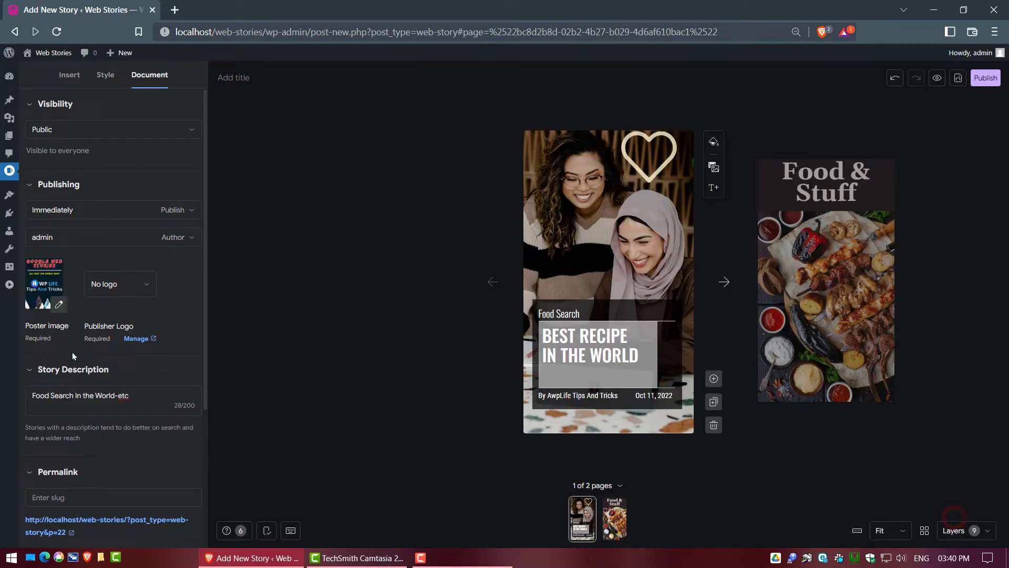
pyautogui.scroll(-4, 72, 351)
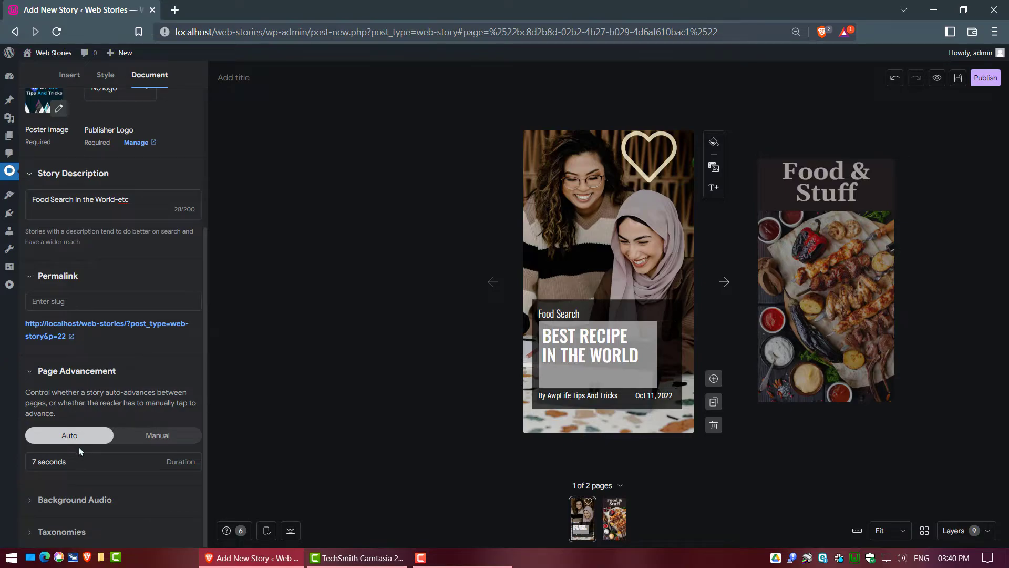
# - Expand the Taxonomies settings and create a new category named food
pyautogui.click(33, 500)
pyautogui.scroll(-1, 78, 473)
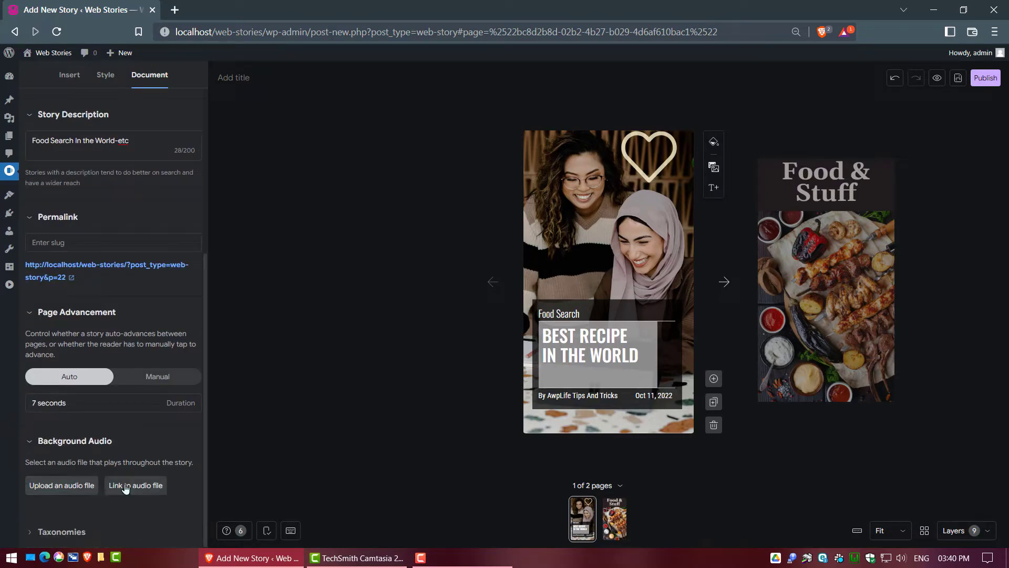
pyautogui.click(40, 531)
pyautogui.scroll(-2, 93, 494)
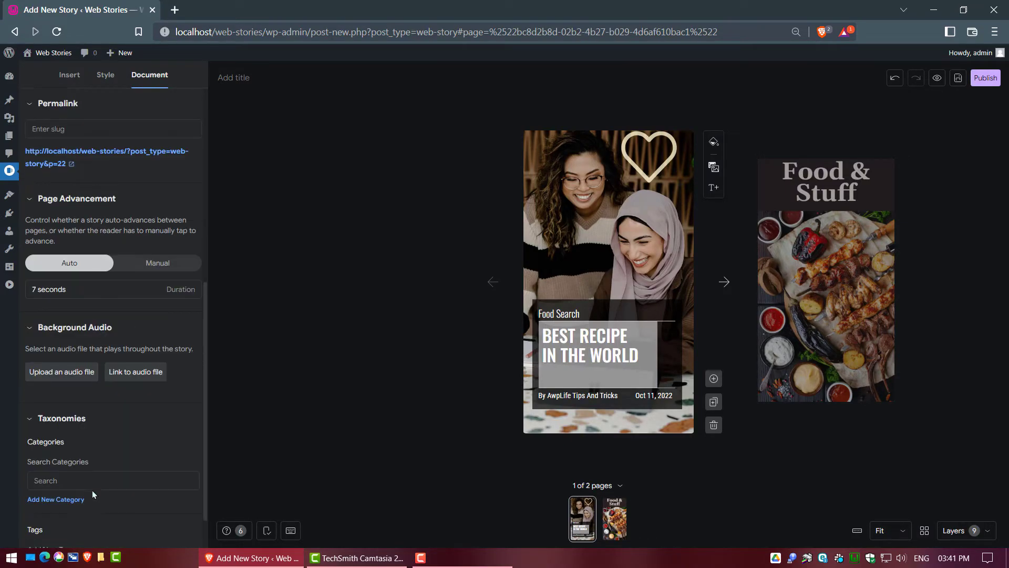
pyautogui.scroll(-1, 93, 494)
pyautogui.click(51, 464)
pyautogui.write('Food')
pyautogui.scroll(-1, 57, 436)
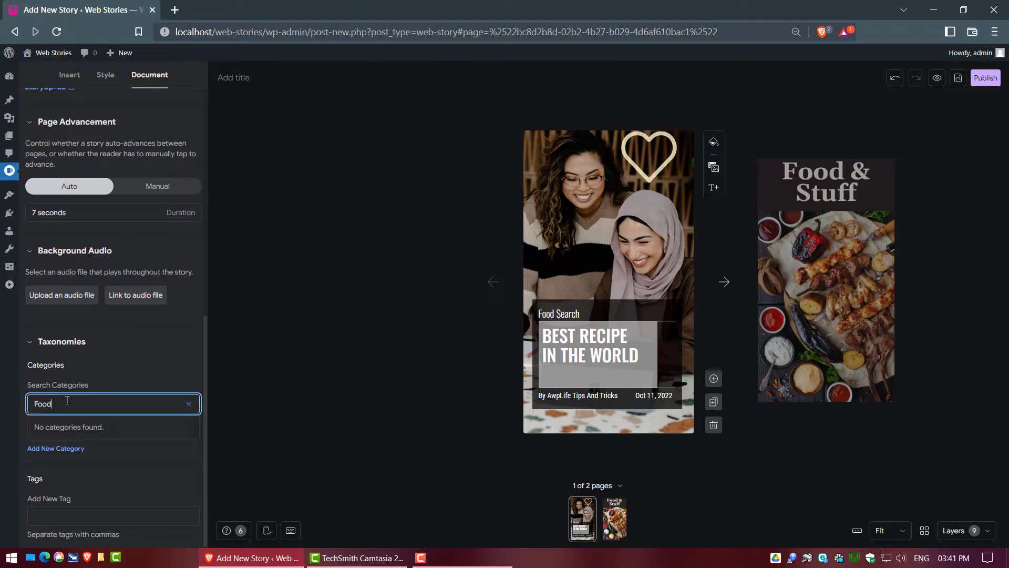
pyautogui.click(57, 449)
pyautogui.write('foo')
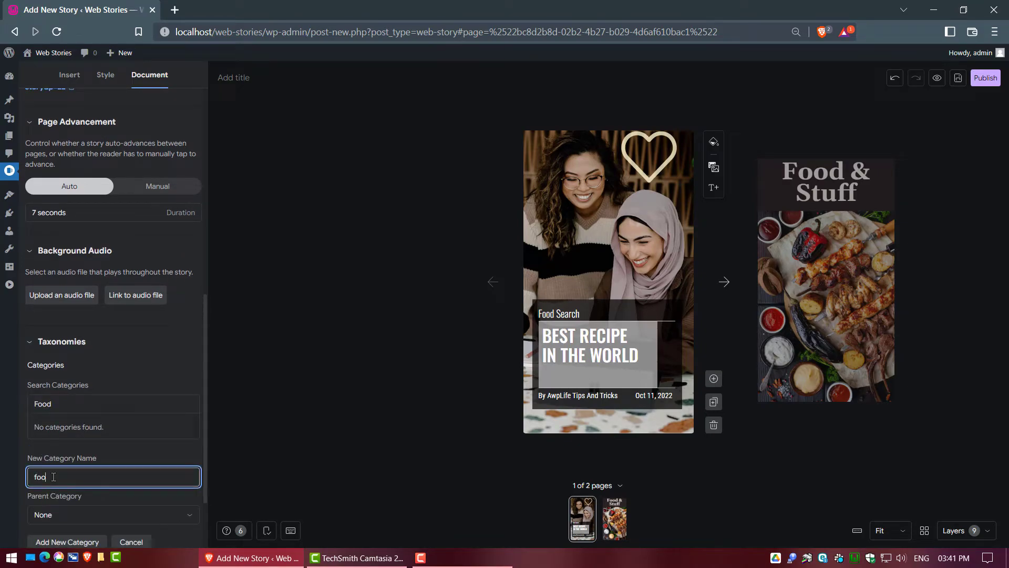
pyautogui.write('d')
pyautogui.press('Return')
# - Add the tags Best Recipe and Fast Food to the story
pyautogui.click(88, 512)
pyautogui.write('Best re')
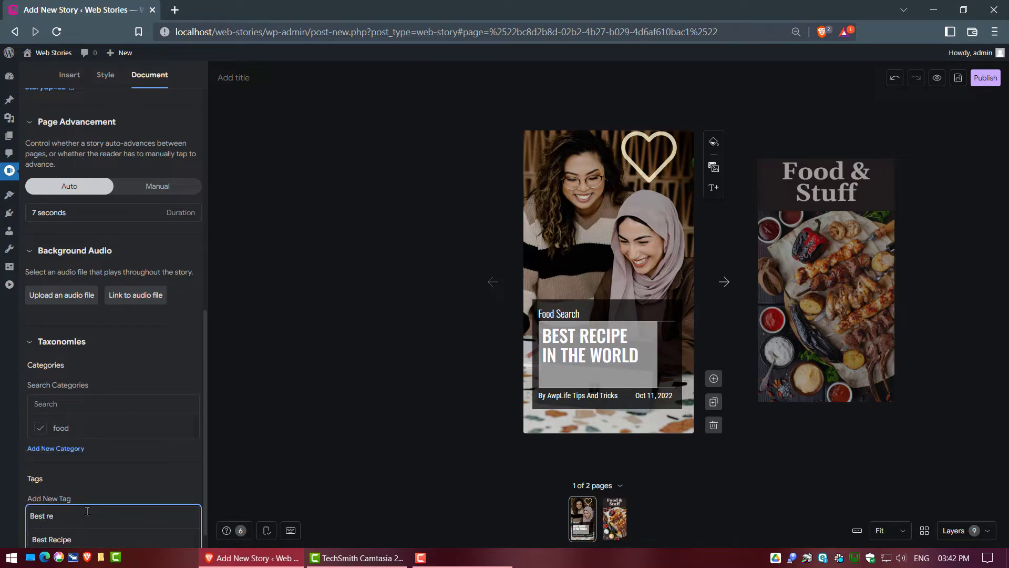
pyautogui.click(60, 536)
pyautogui.write('Fast Food')
pyautogui.press('Return')
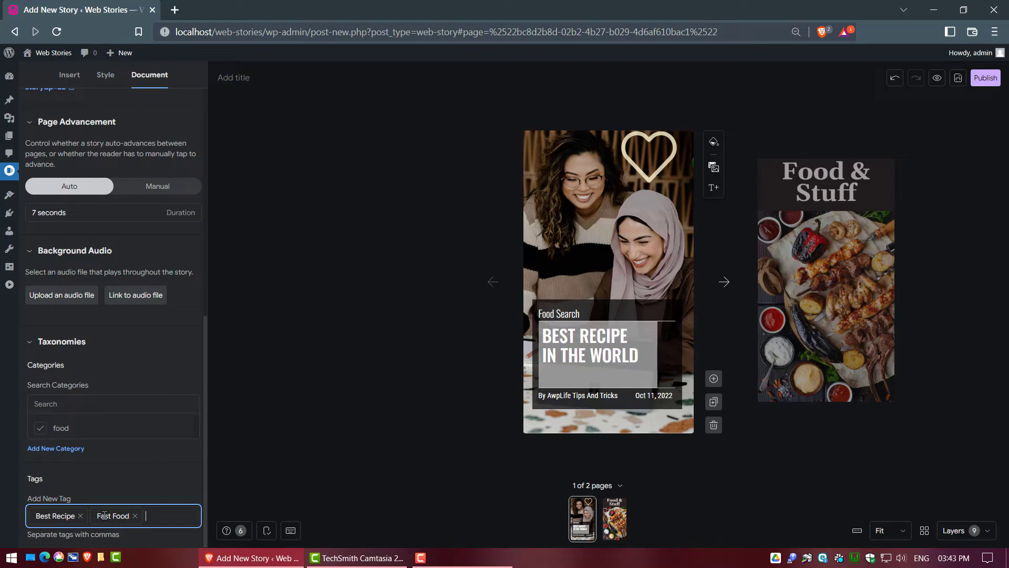
# - Enter 'Food Search' as the story title in Story Details and publish
pyautogui.click(978, 79)
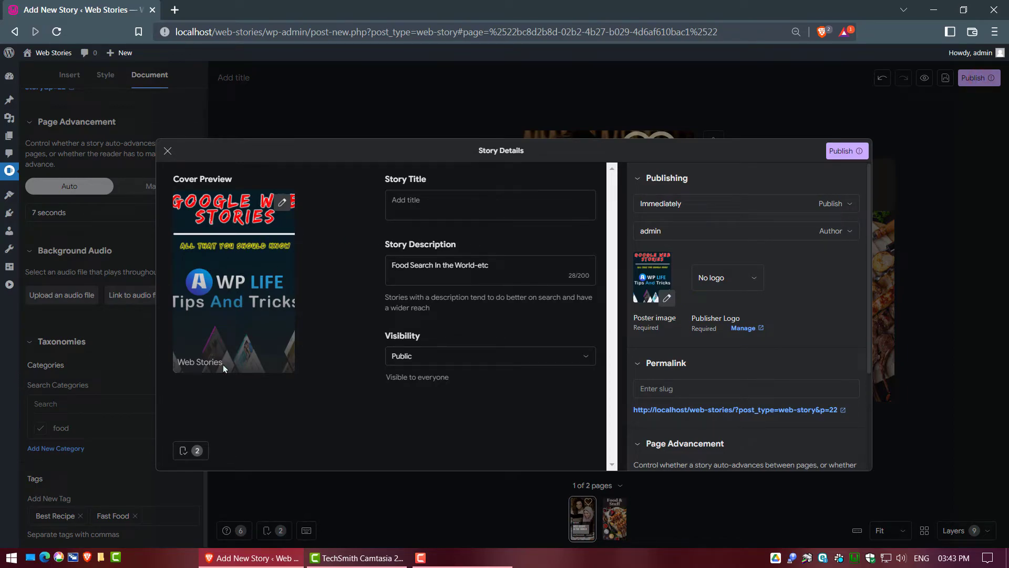
pyautogui.click(428, 200)
pyautogui.write('Food Search')
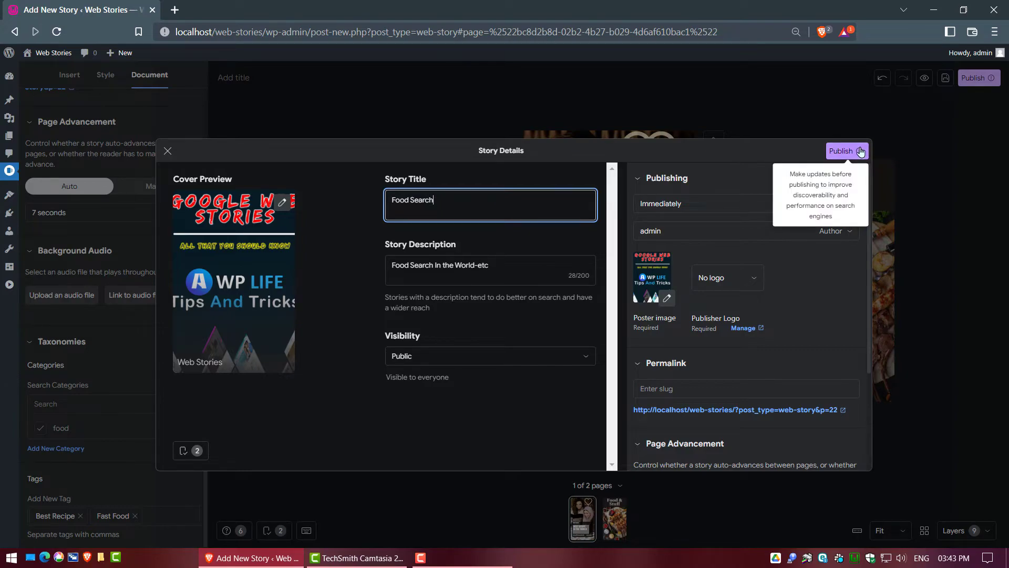
pyautogui.click(840, 152)
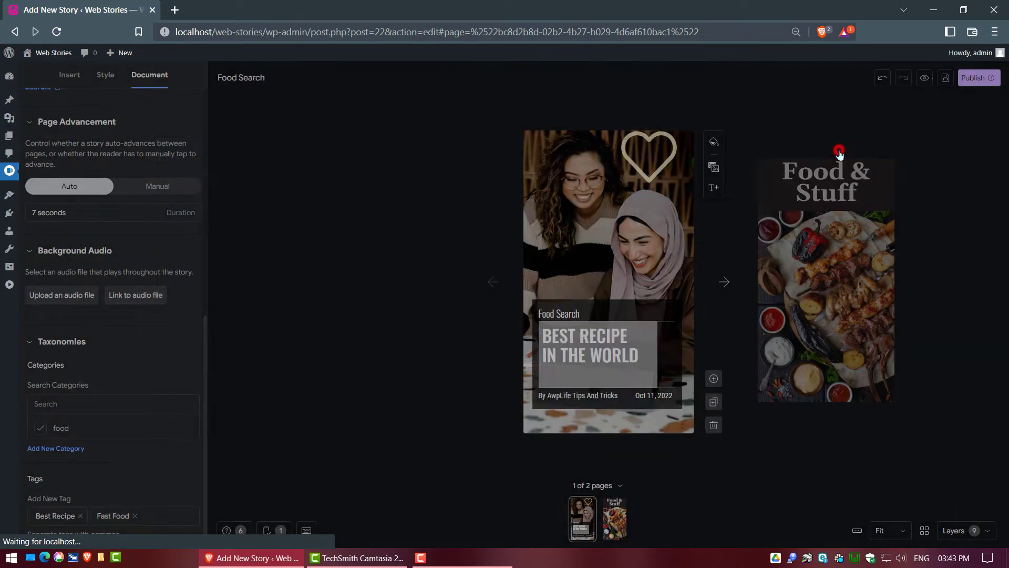